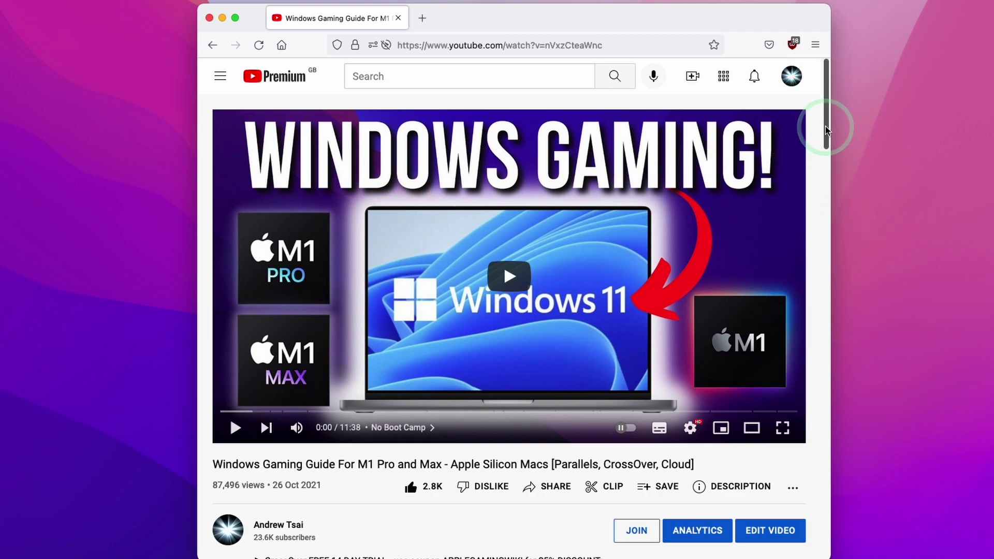
# Step: Scroll to the video description and highlight the CrossOver free 14-day trial link wording
pyautogui.scroll(-2, 828, 132)
pyautogui.scroll(-2, 827, 130)
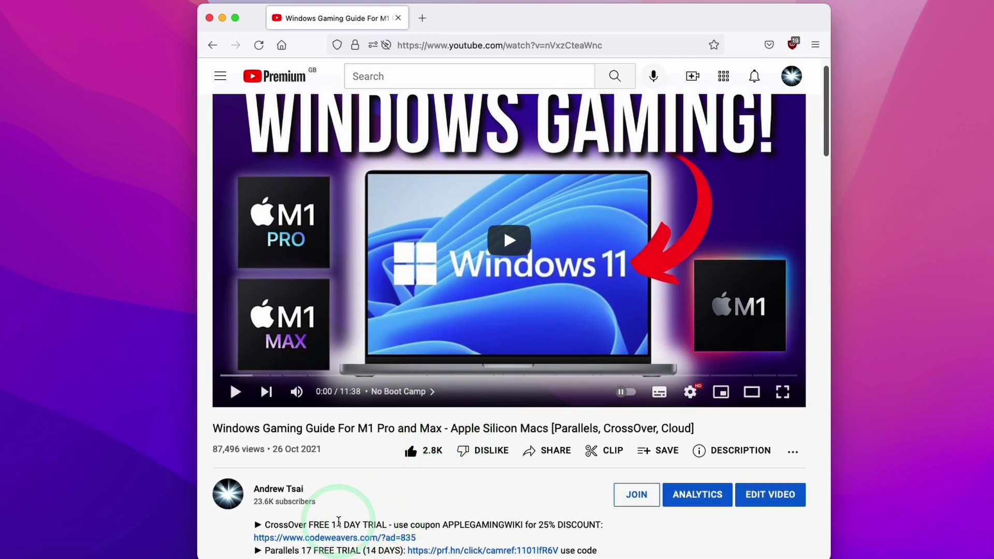
pyautogui.doubleClick(288, 520)
pyautogui.click(446, 538)
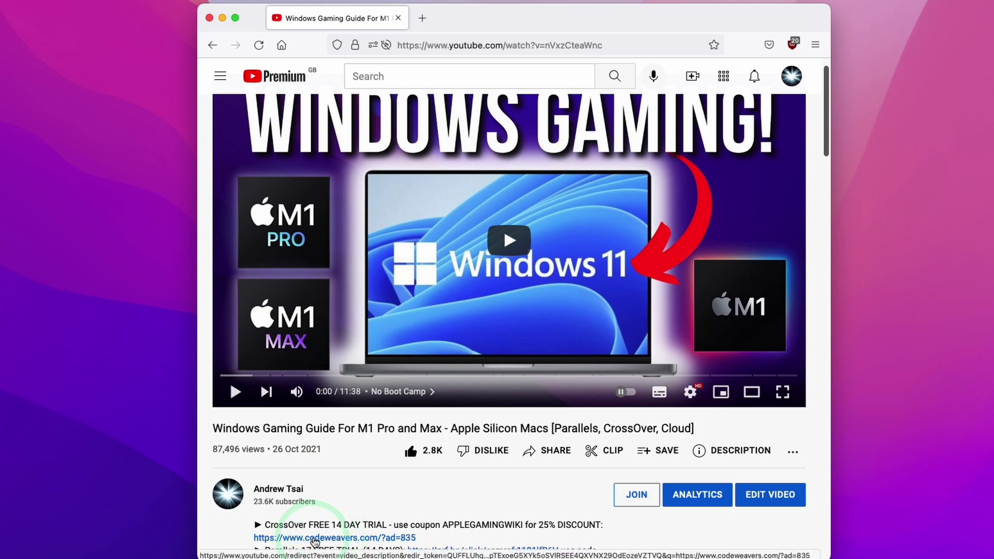
# Step: Open the CodeWeavers link and go to the CrossOver purchase store page
pyautogui.click(319, 539)
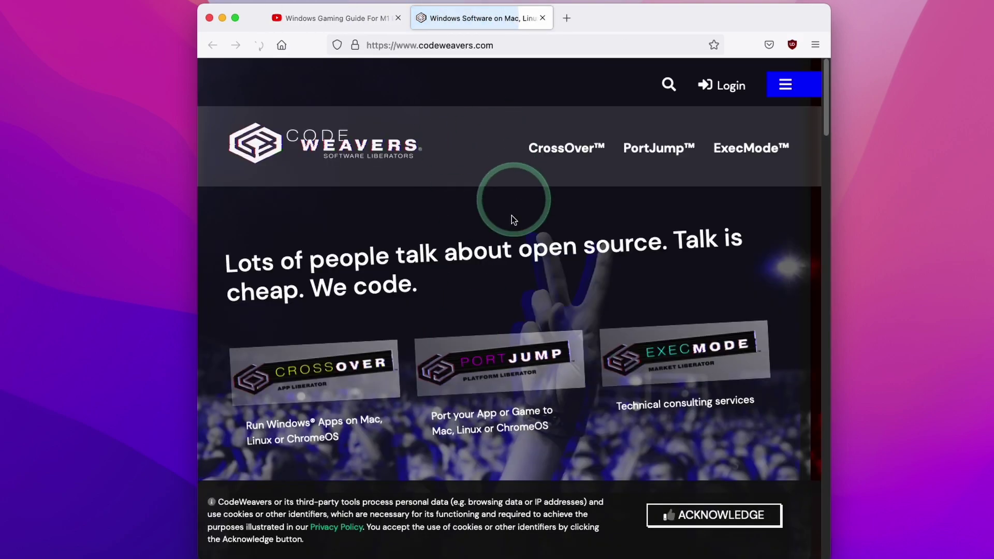
pyautogui.moveTo(824, 114); pyautogui.dragTo(821, 214)
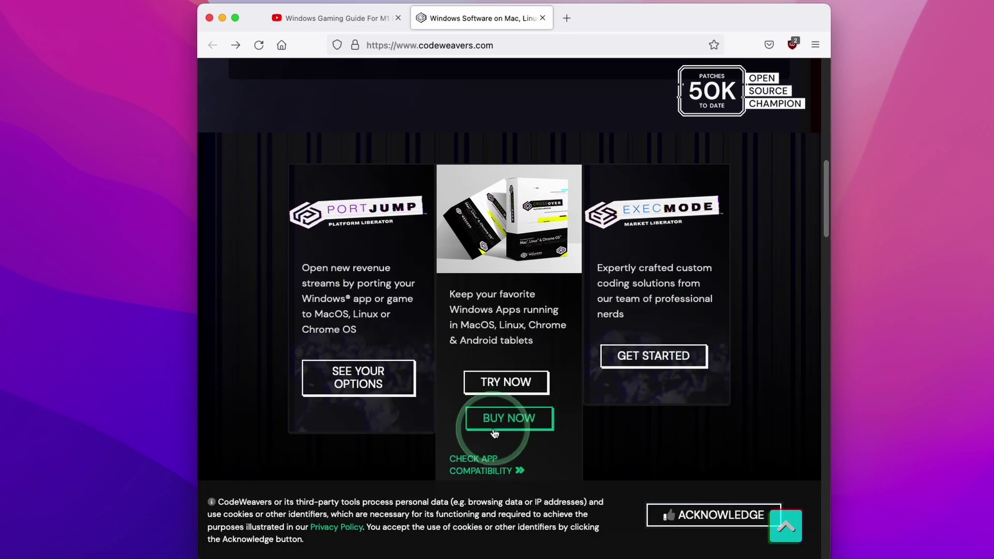
pyautogui.click(502, 414)
# Step: Paste the discount coupon into the promo code field and apply it for the £36.00 price
pyautogui.click(450, 318)
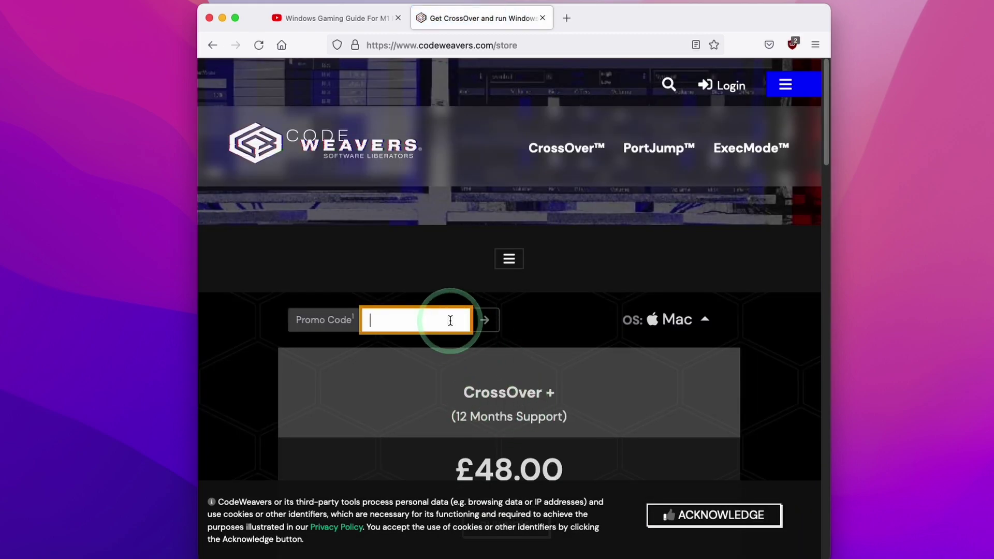
pyautogui.scroll(-4, 435, 202)
pyautogui.moveTo(437, 217); pyautogui.dragTo(572, 215)
pyautogui.click(390, 157)
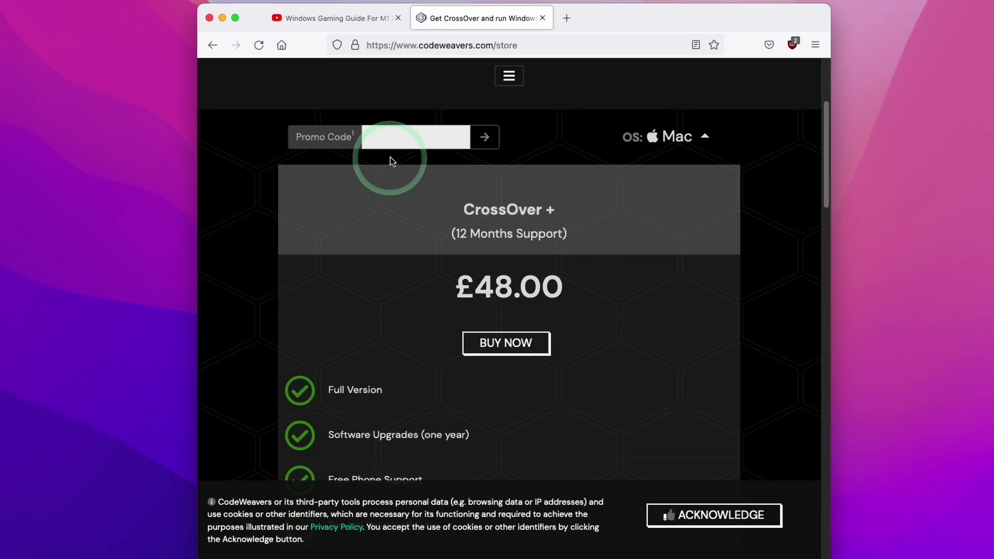
pyautogui.click(396, 139)
pyautogui.write('APPLEGAMINGWIKI')
pyautogui.click(477, 145)
pyautogui.click(485, 138)
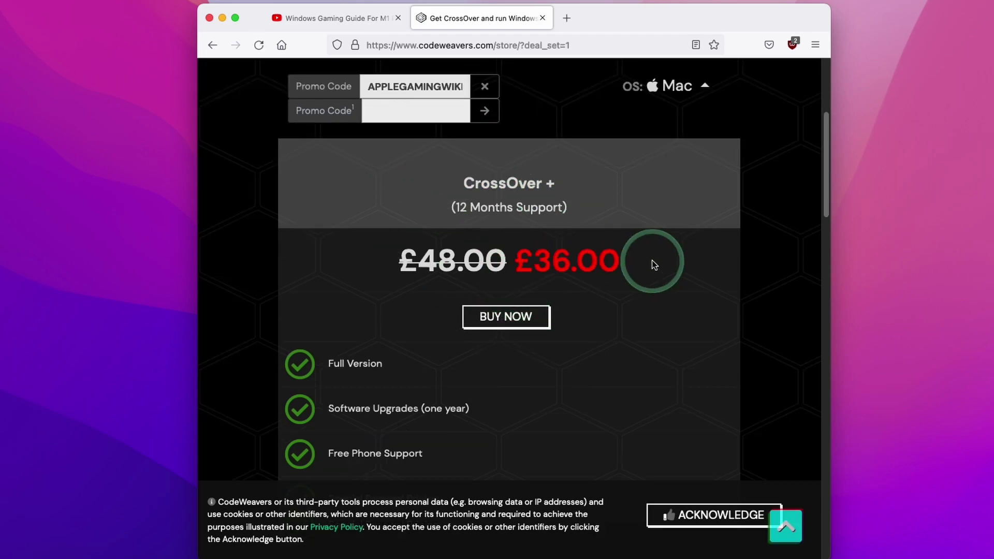
# Step: Return to the CodeWeavers homepage and start the CrossOver Mac 21.1.0 free trial download
pyautogui.click(212, 45)
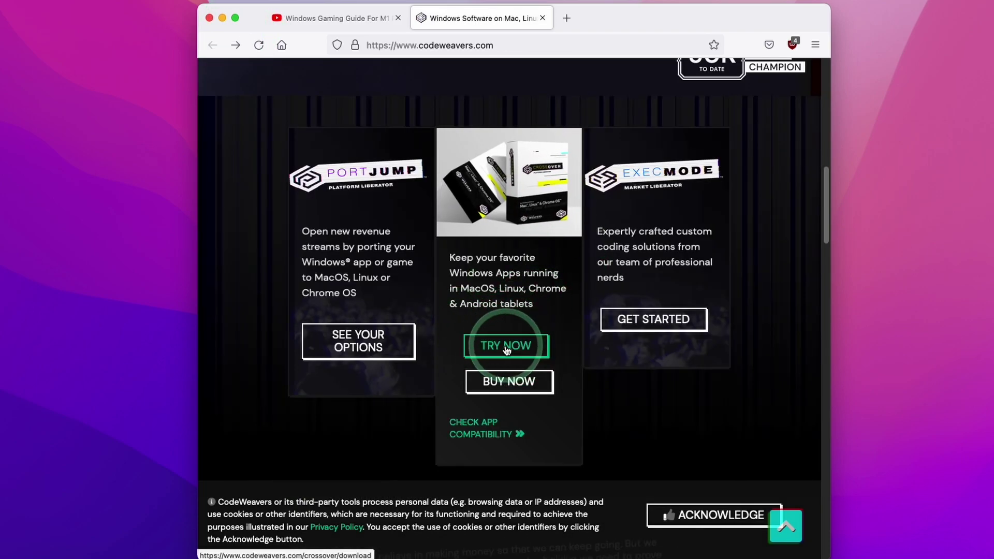
pyautogui.click(480, 342)
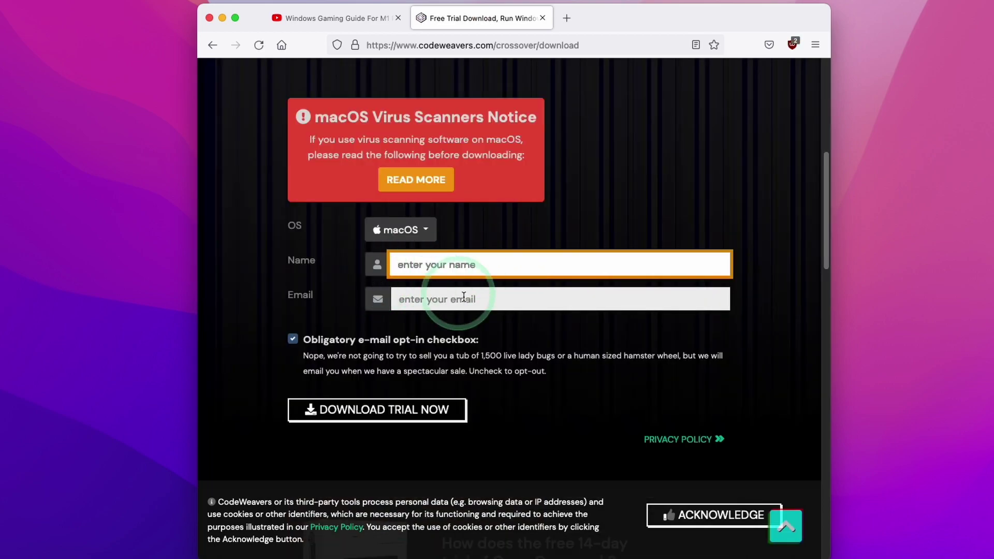
pyautogui.click(437, 324)
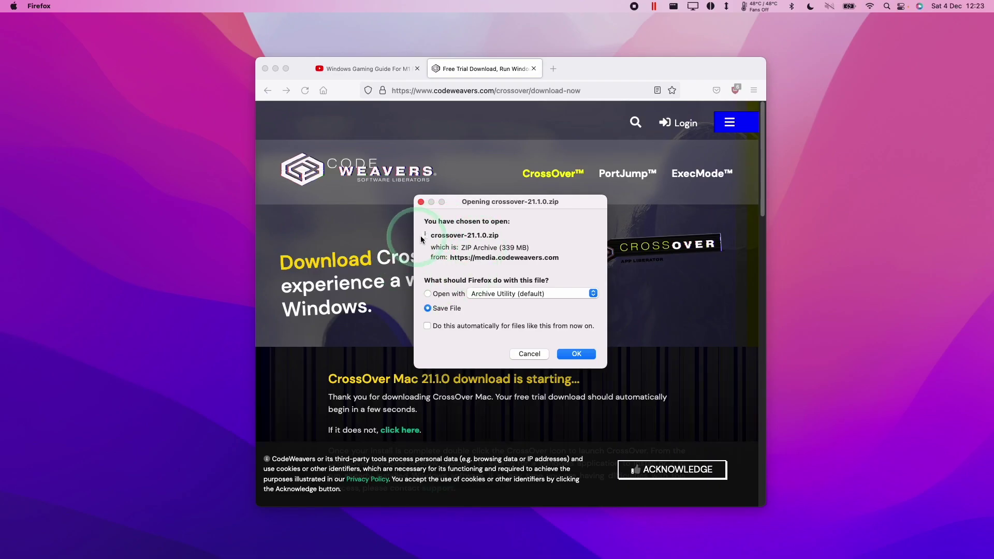
# Step: Save crossover-21.1.0.zip, expand it, and move the CrossOver app into Applications
pyautogui.click(574, 353)
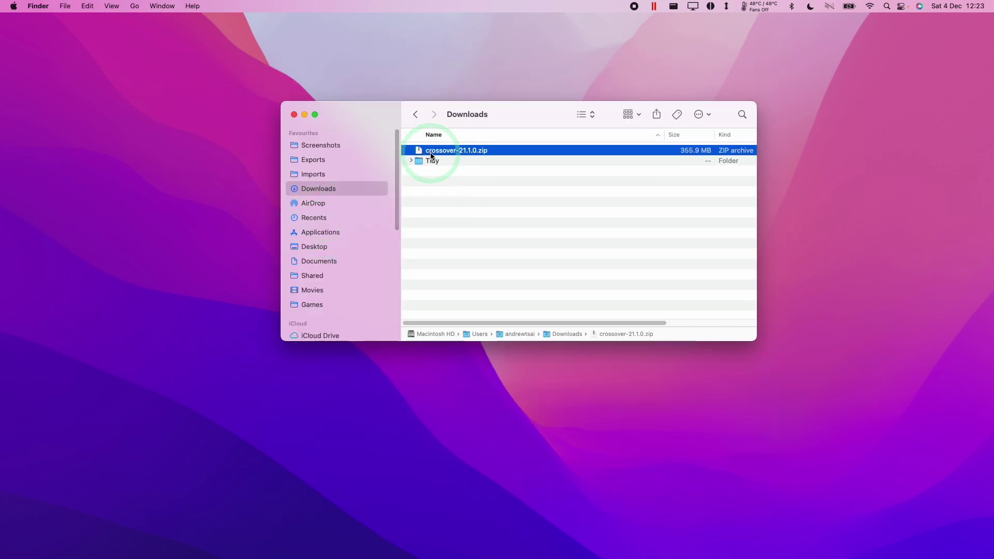
pyautogui.doubleClick(432, 151)
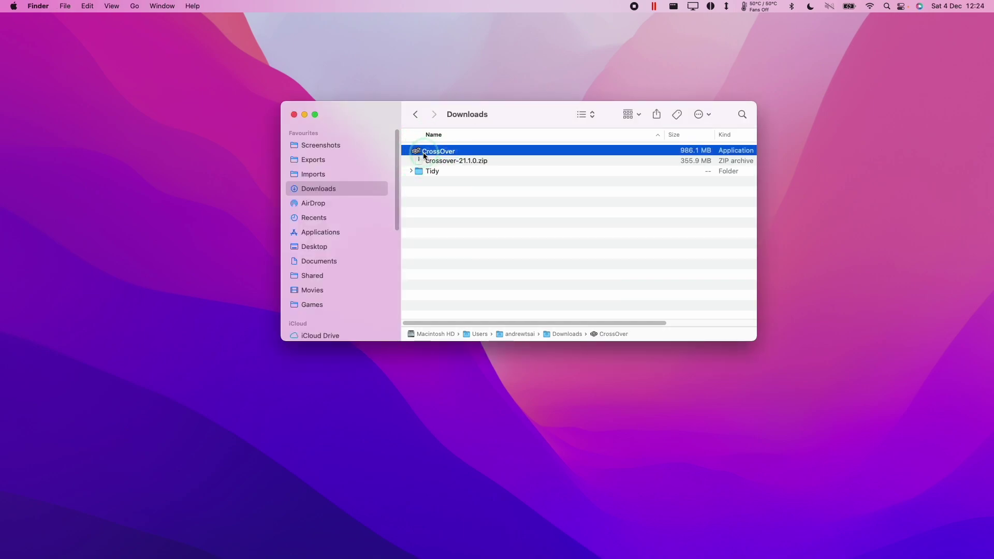
pyautogui.moveTo(414, 164); pyautogui.dragTo(434, 180)
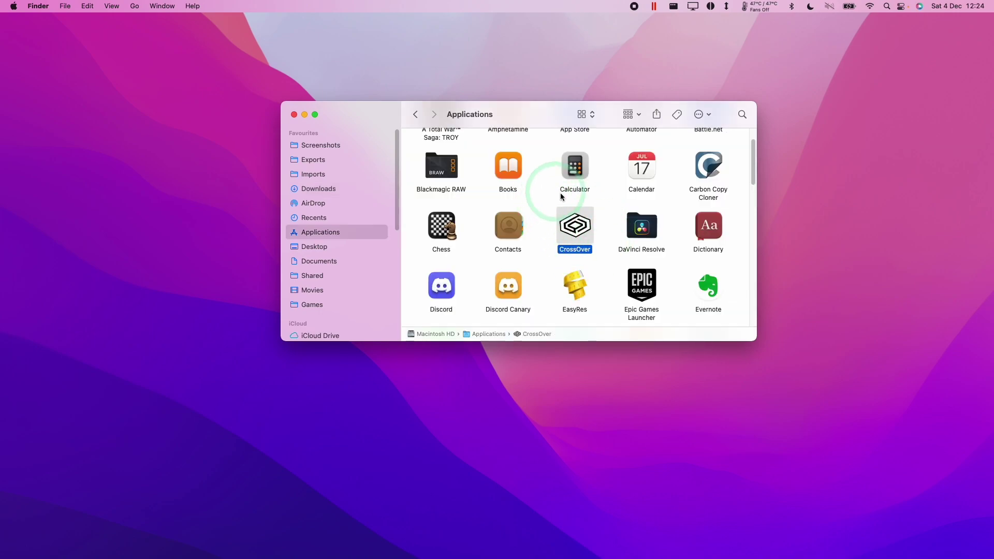
# Step: Launch CrossOver and create a new Windows 10 64-bit bottle named SWTOR
pyautogui.doubleClick(574, 228)
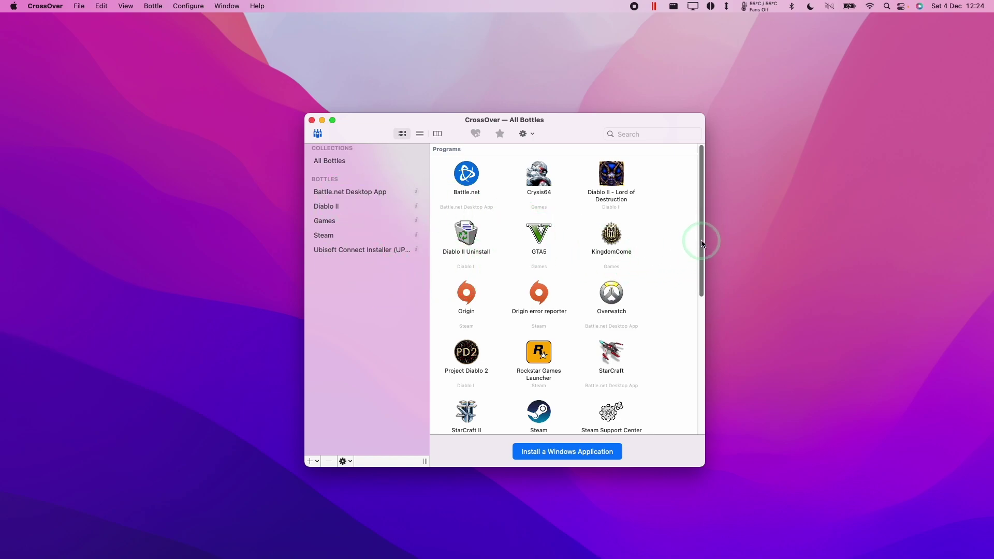
pyautogui.moveTo(703, 244)
pyautogui.mouseDown()
pyautogui.moveTo(706, 360)
pyautogui.moveTo(706, 229)
pyautogui.mouseUp()
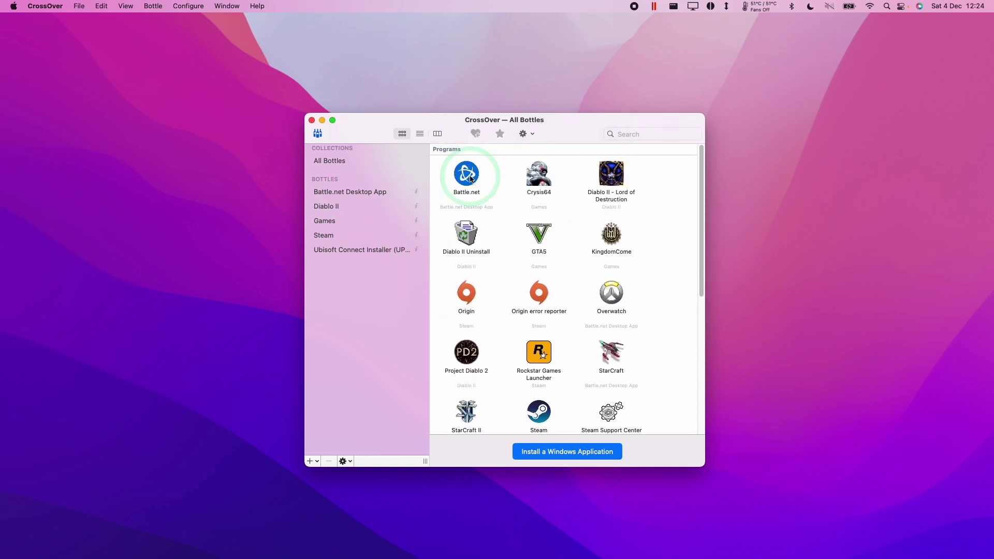
pyautogui.click(316, 462)
pyautogui.click(338, 477)
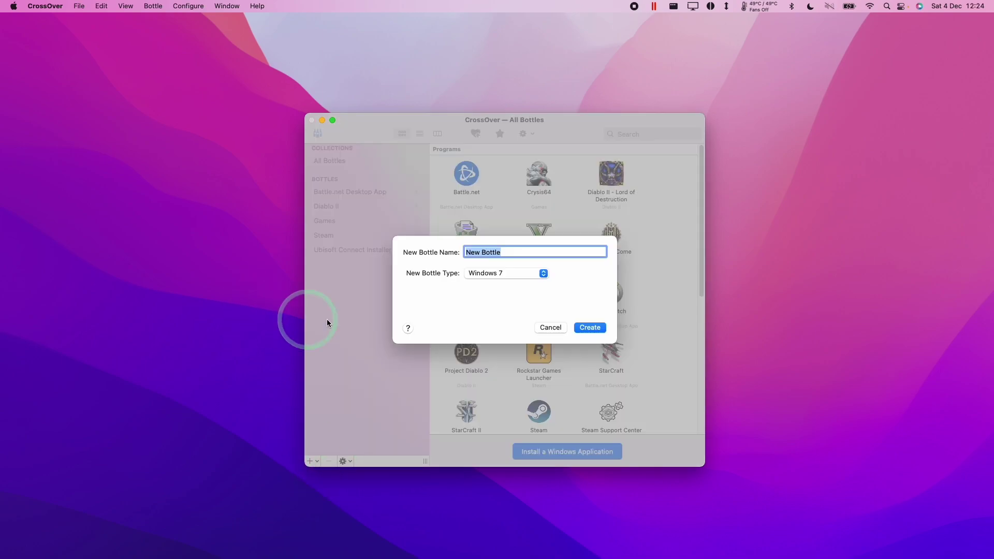
pyautogui.click(493, 275)
pyautogui.click(509, 332)
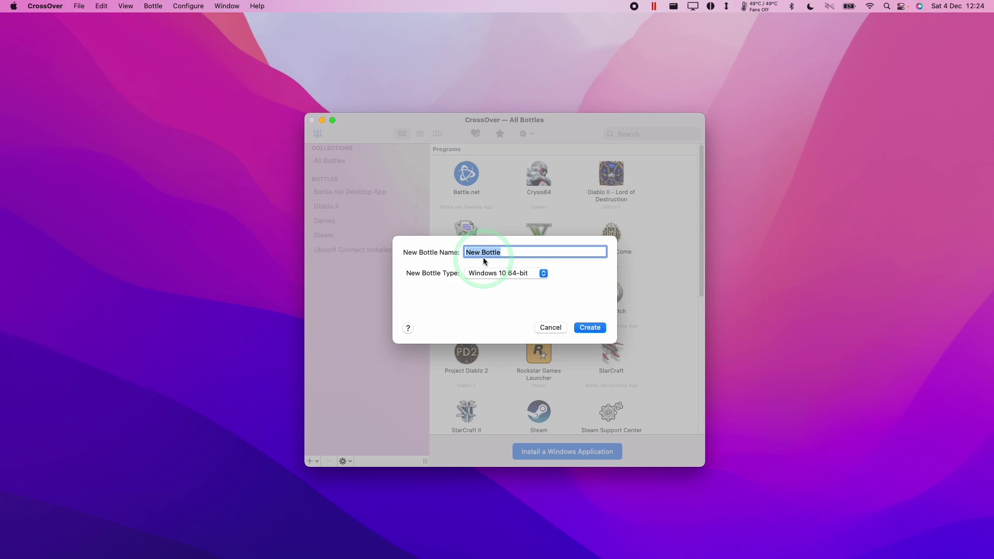
pyautogui.click(590, 328)
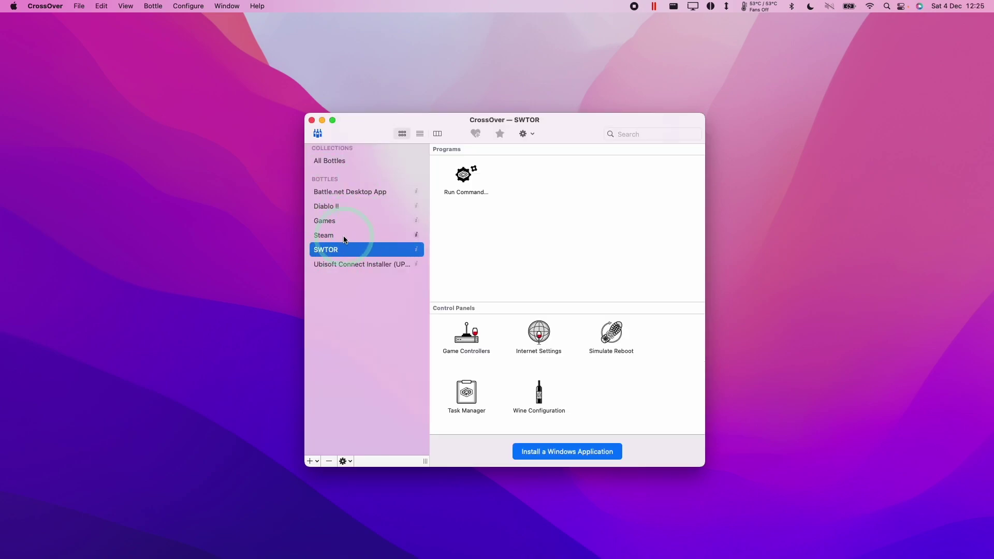
pyautogui.click(318, 134)
pyautogui.click(317, 136)
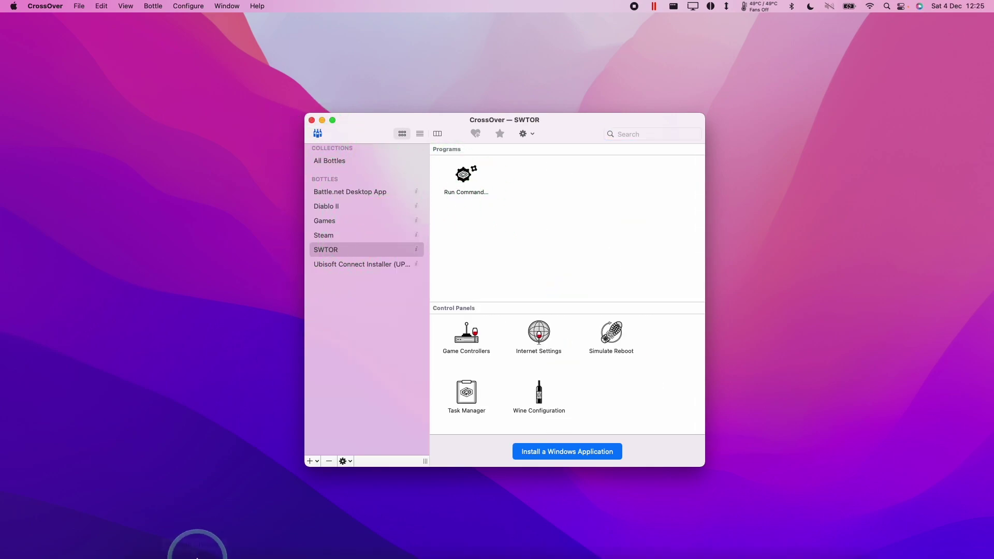
# Step: Download SWTOR_setup.exe from the SWTOR download page, then close the Chrome window
pyautogui.click(195, 538)
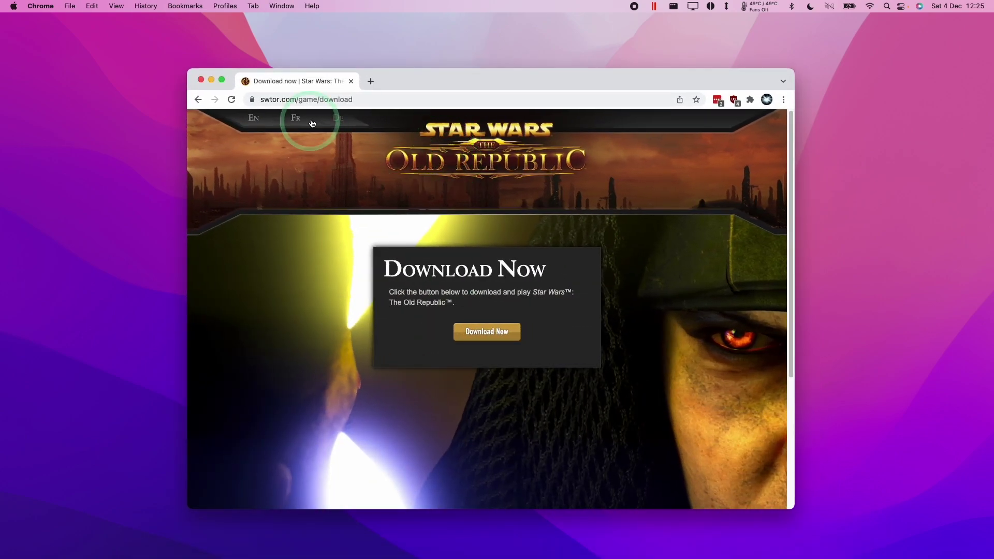
pyautogui.click(305, 99)
pyautogui.click(447, 151)
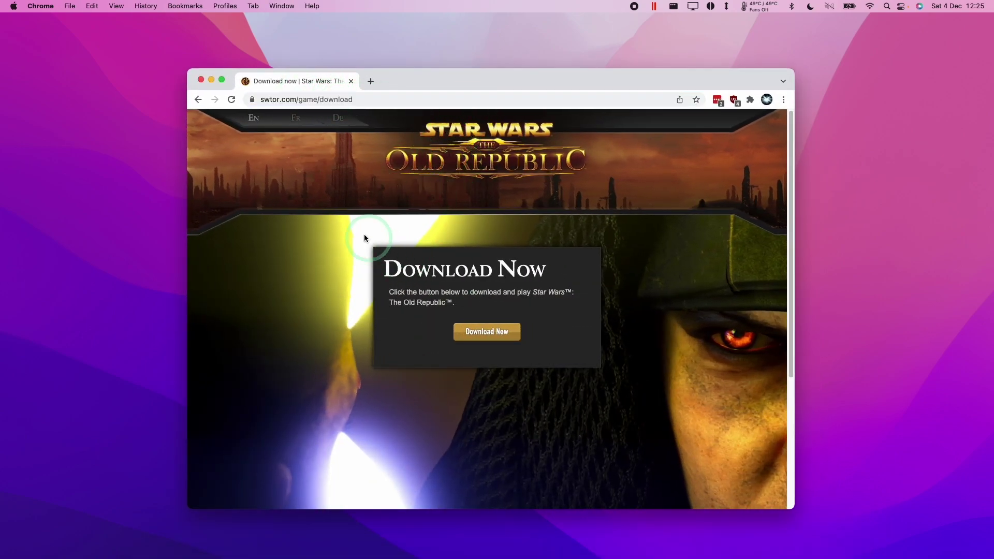
pyautogui.click(470, 337)
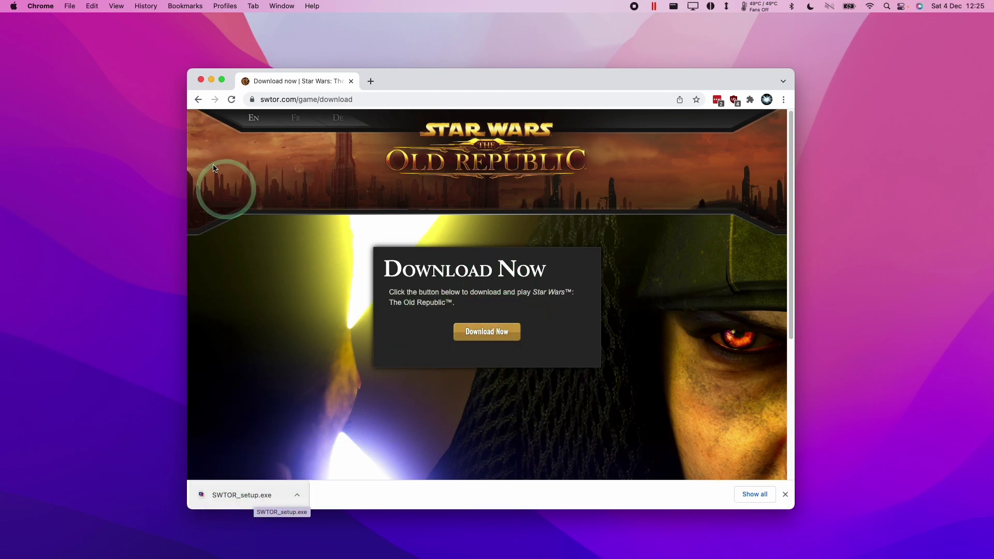
pyautogui.click(201, 80)
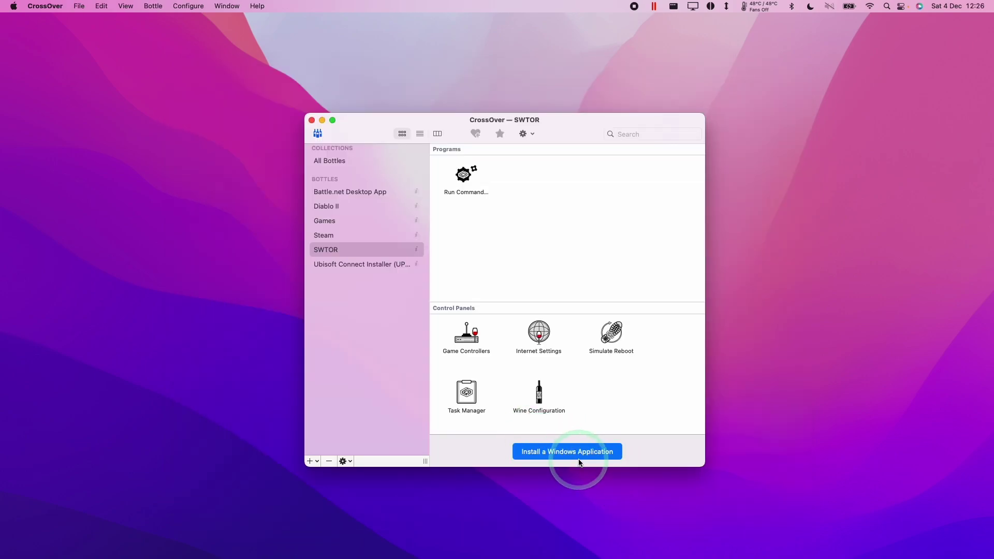
# Step: Search CrossOver's software installer for Core Fonts and select it
pyautogui.click(537, 448)
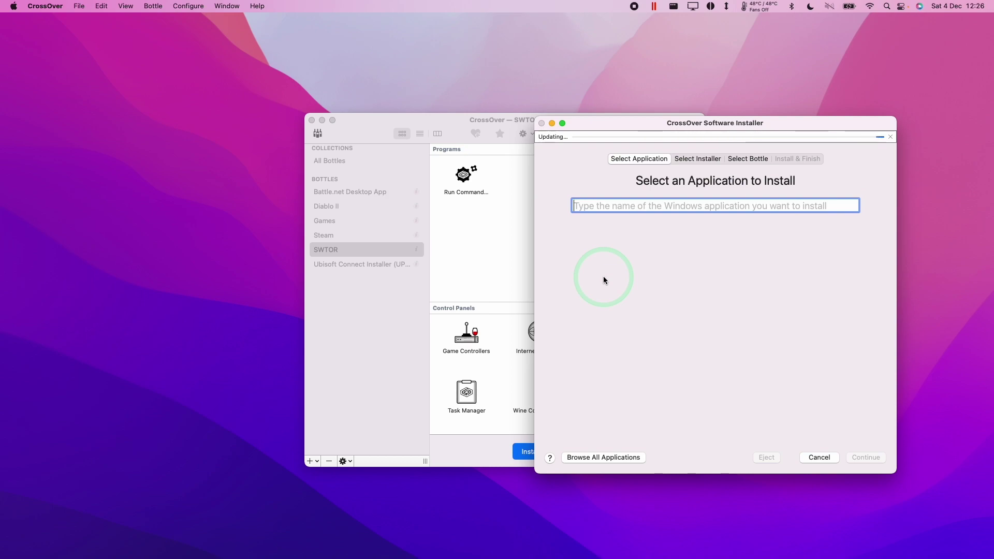
pyautogui.write('core fonts')
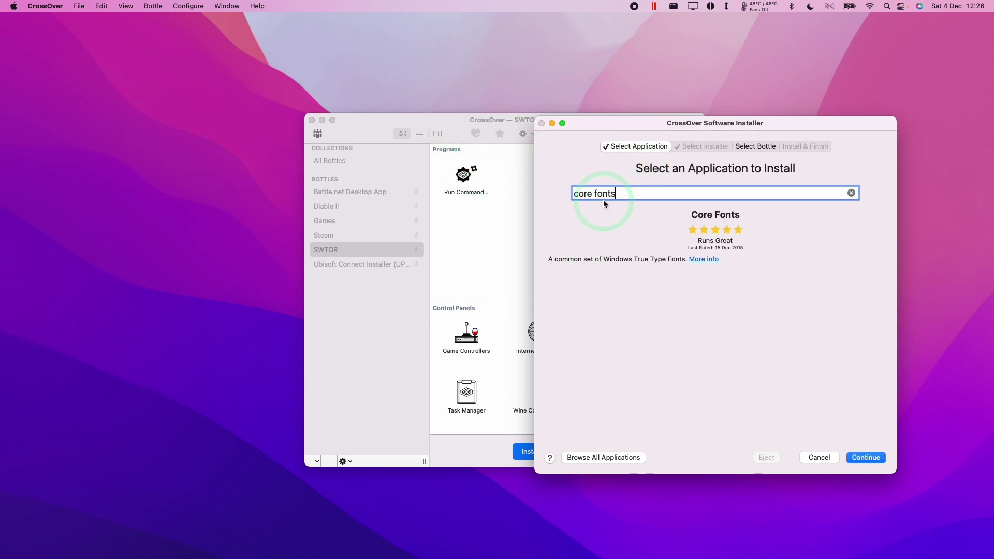
pyautogui.moveTo(614, 194); pyautogui.dragTo(576, 192)
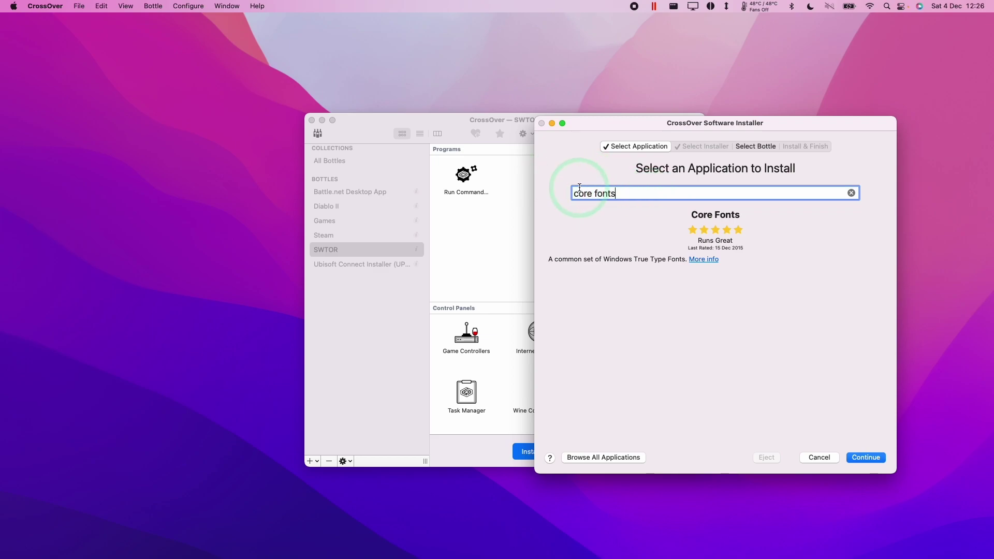
pyautogui.click(868, 459)
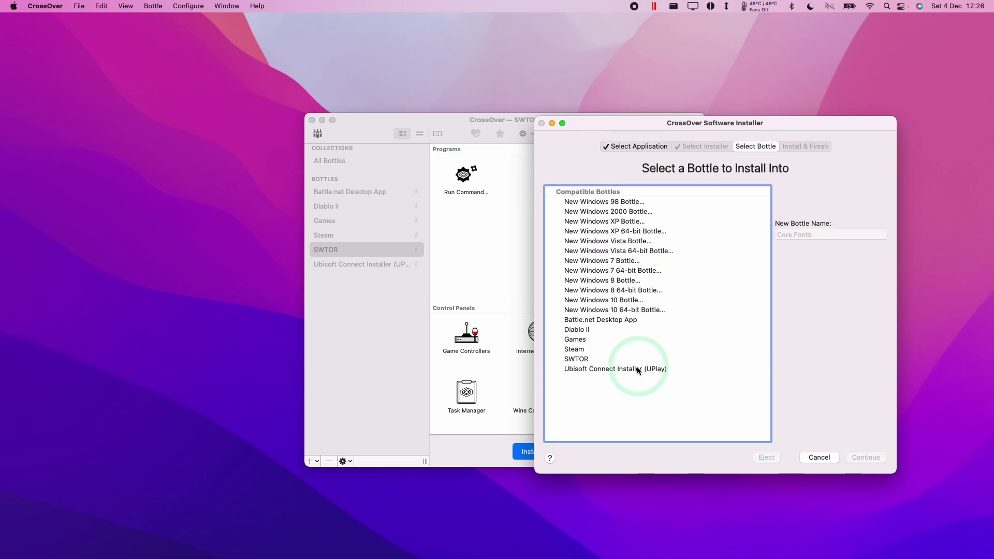
# Step: Install Core Fonts into the SWTOR bottle, accepting the Courier New font licence
pyautogui.click(584, 359)
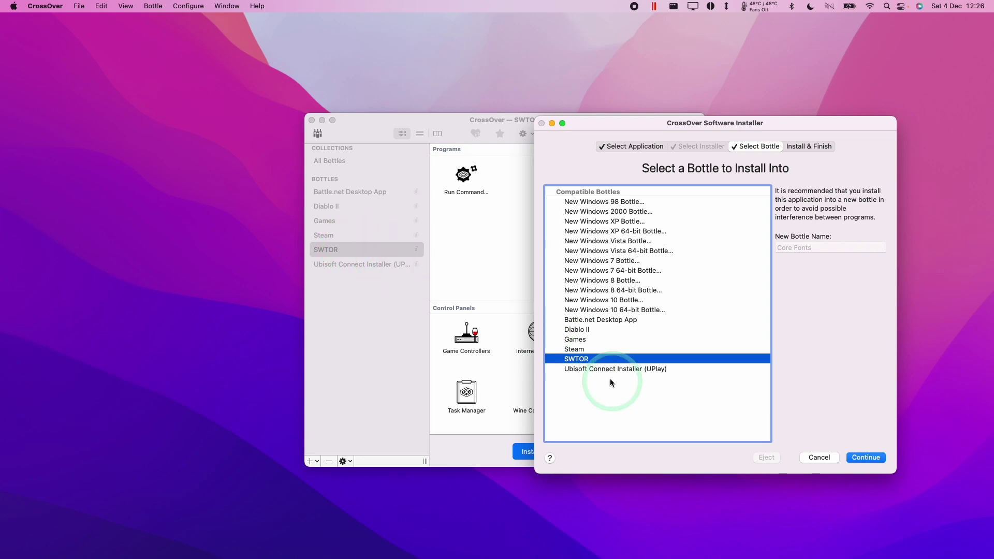
pyautogui.click(862, 458)
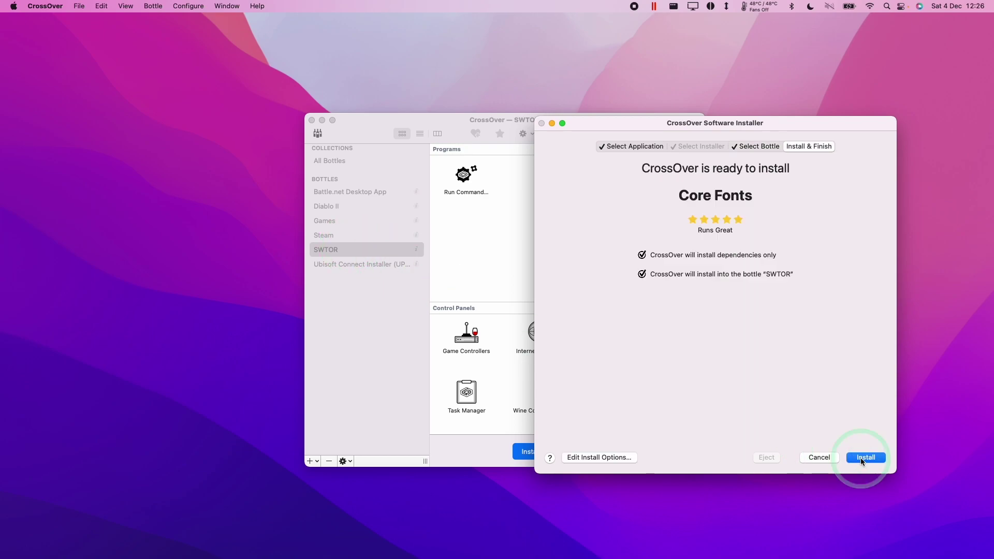
pyautogui.click(861, 458)
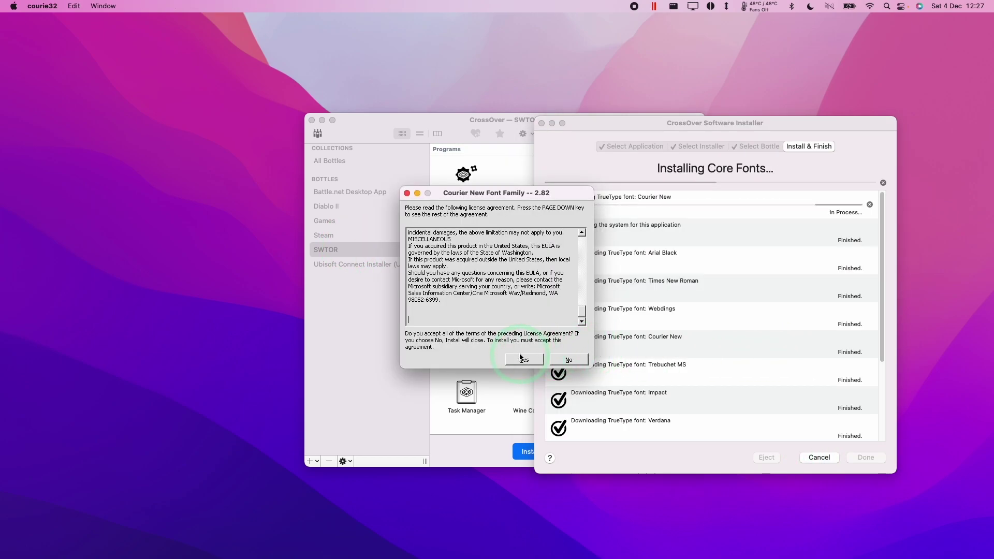
pyautogui.click(524, 361)
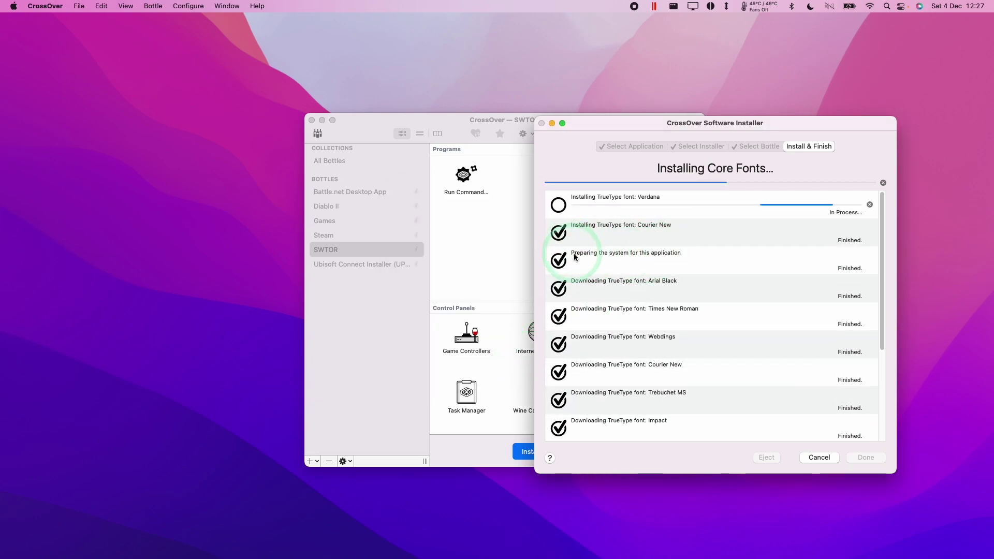
pyautogui.click(539, 309)
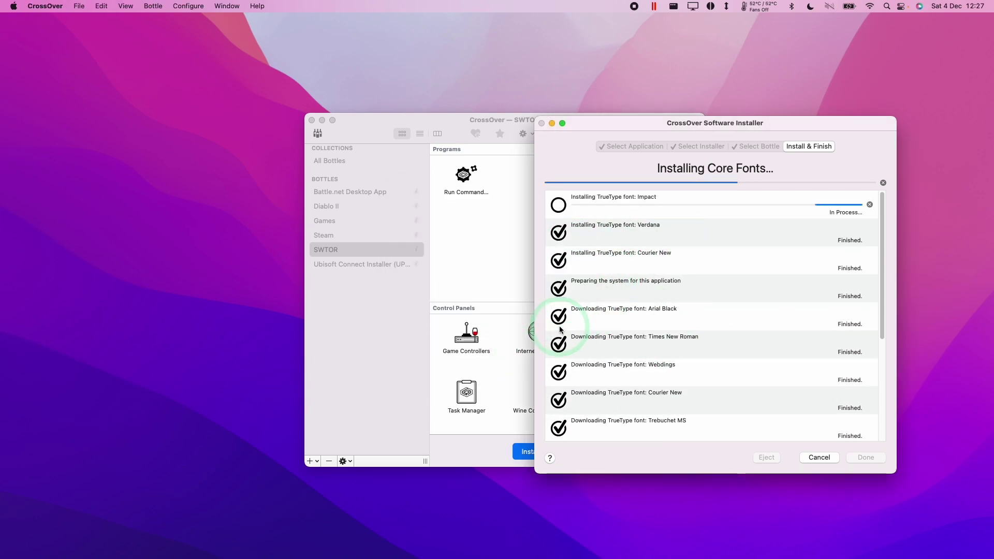
pyautogui.click(876, 449)
# Step: Run SWTOR_setup.exe from Downloads inside the SWTOR bottle using Run Command
pyautogui.click(875, 457)
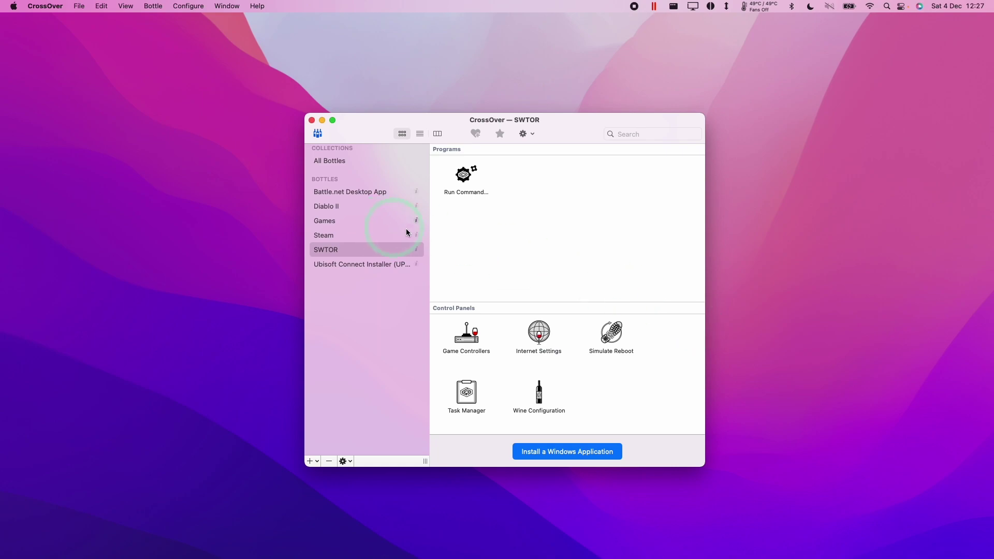
pyautogui.click(466, 181)
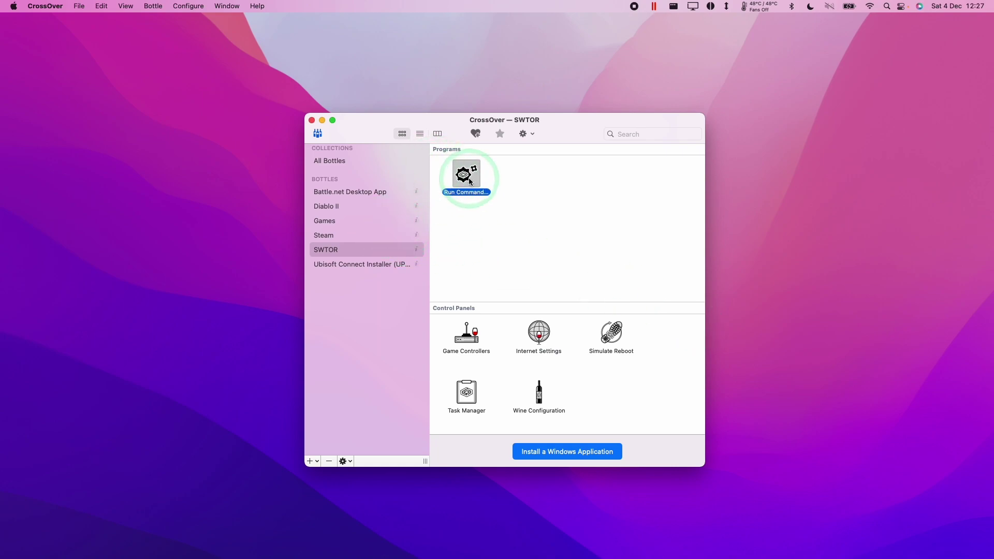
pyautogui.doubleClick(471, 182)
pyautogui.click(696, 270)
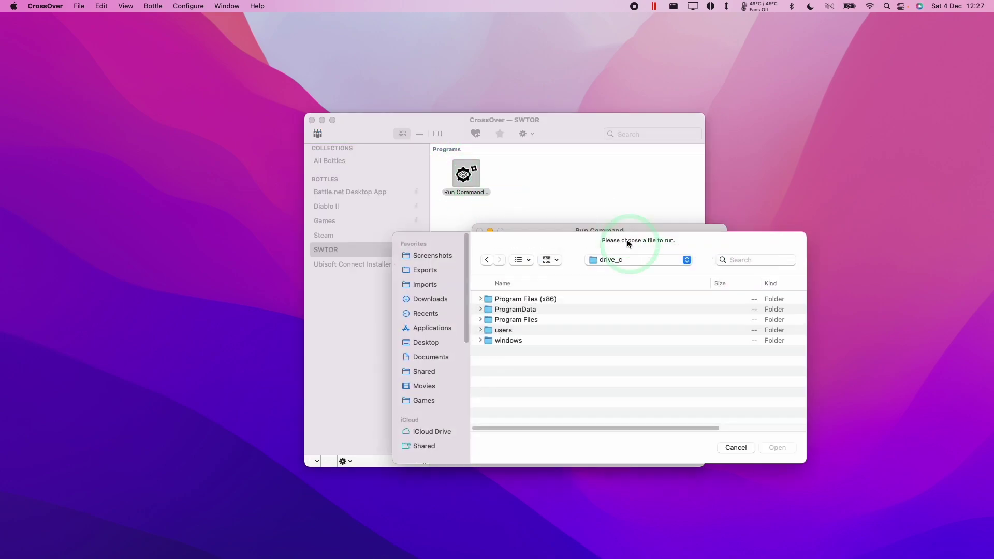
pyautogui.click(417, 309)
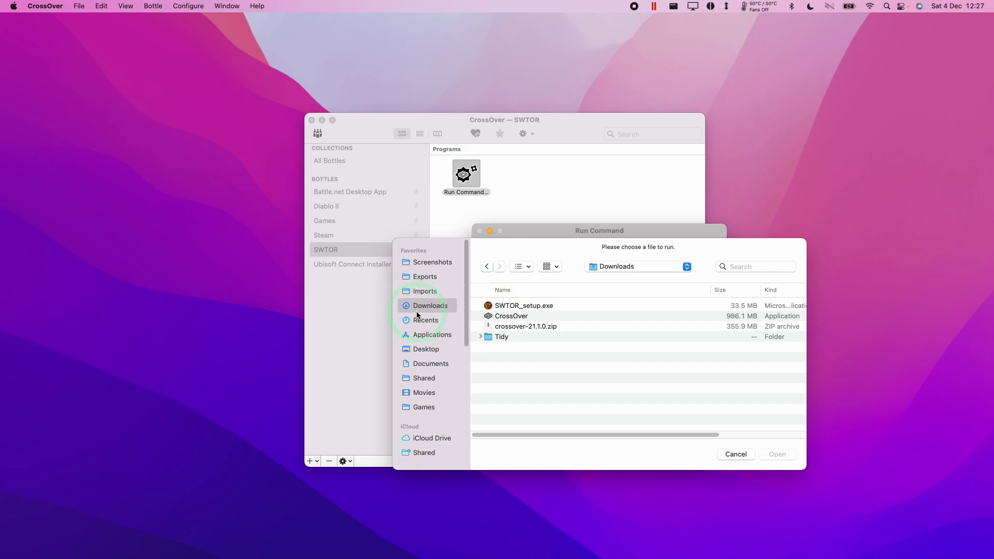
pyautogui.click(514, 307)
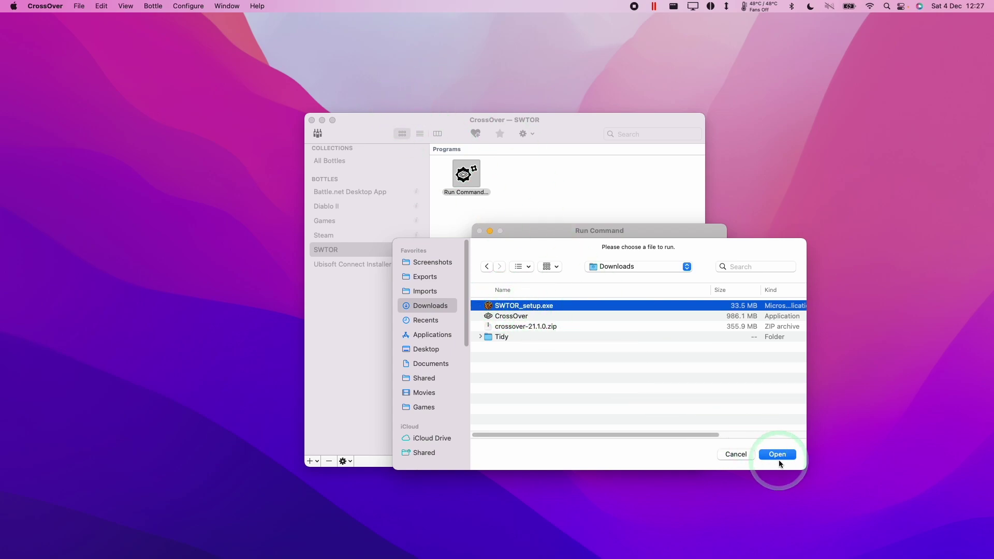
pyautogui.click(771, 447)
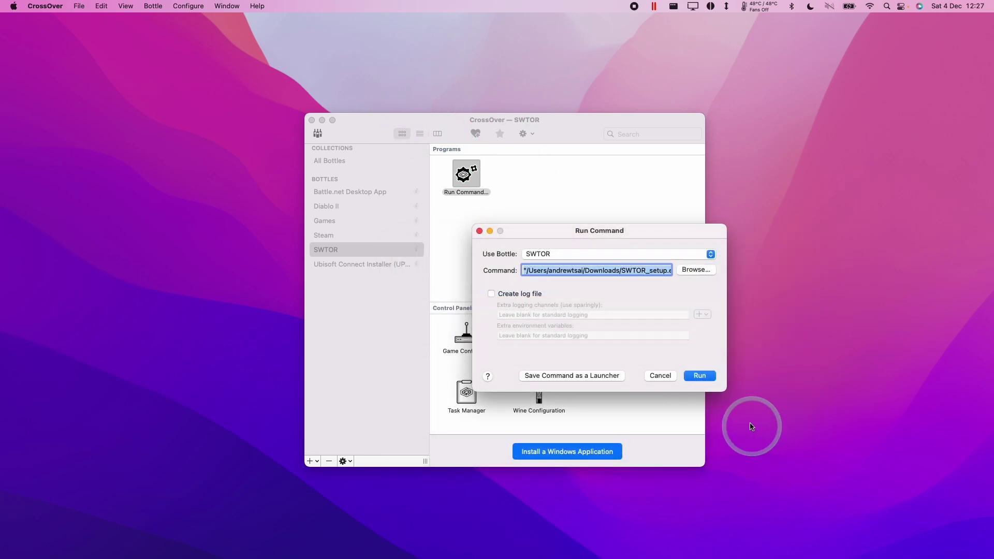
pyautogui.click(700, 375)
# Step: Choose English, accept the licence, and complete an Express Install of Star Wars: The Old Republic
pyautogui.click(471, 296)
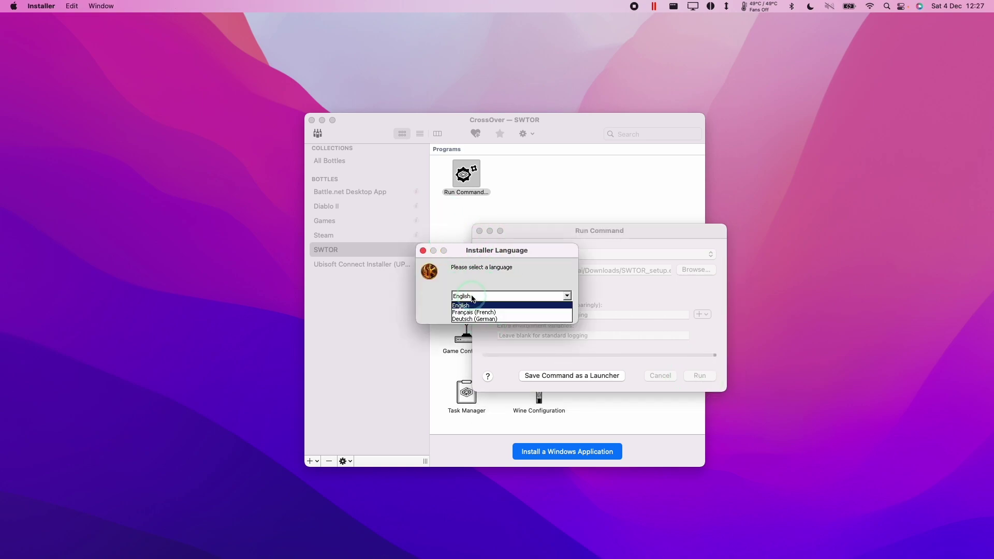
pyautogui.click(472, 303)
pyautogui.click(502, 313)
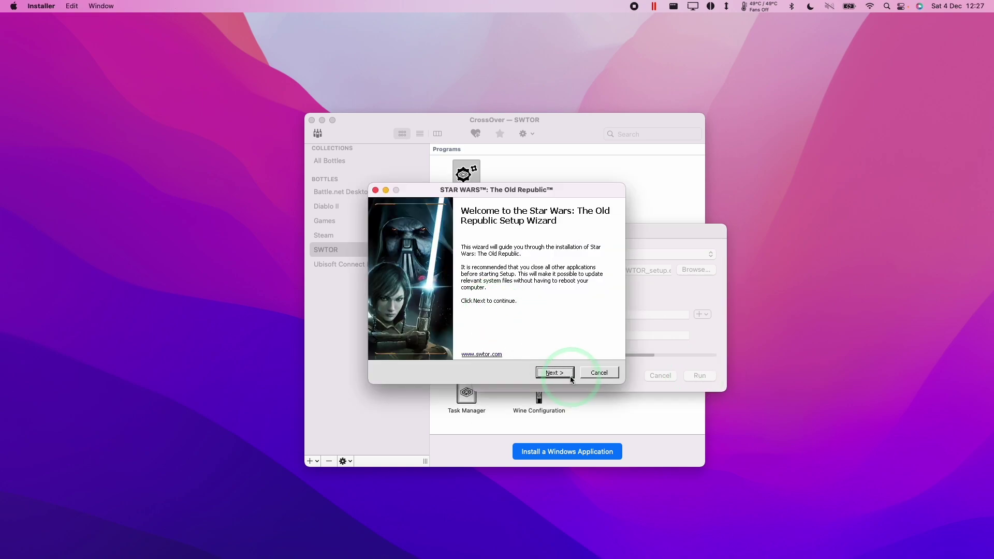
pyautogui.click(554, 372)
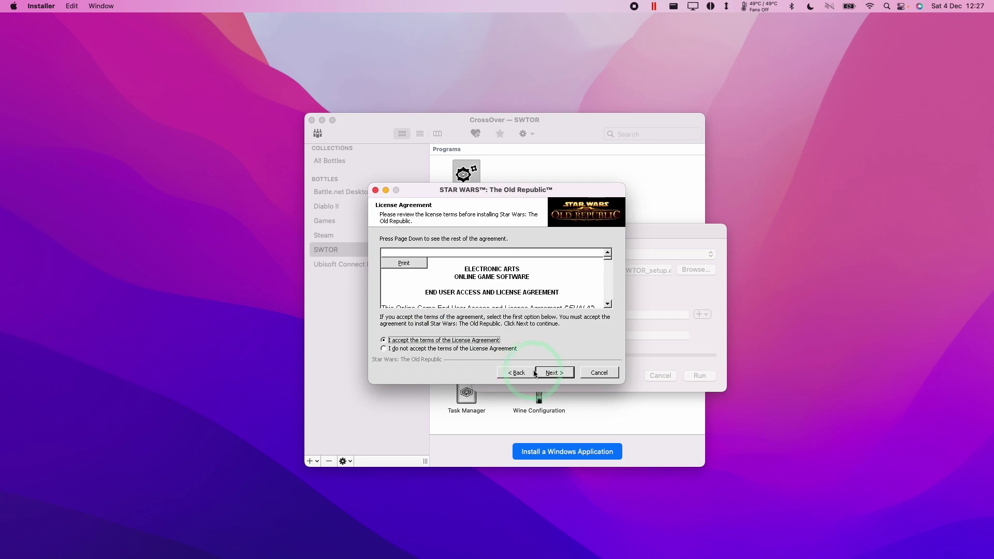
pyautogui.click(557, 373)
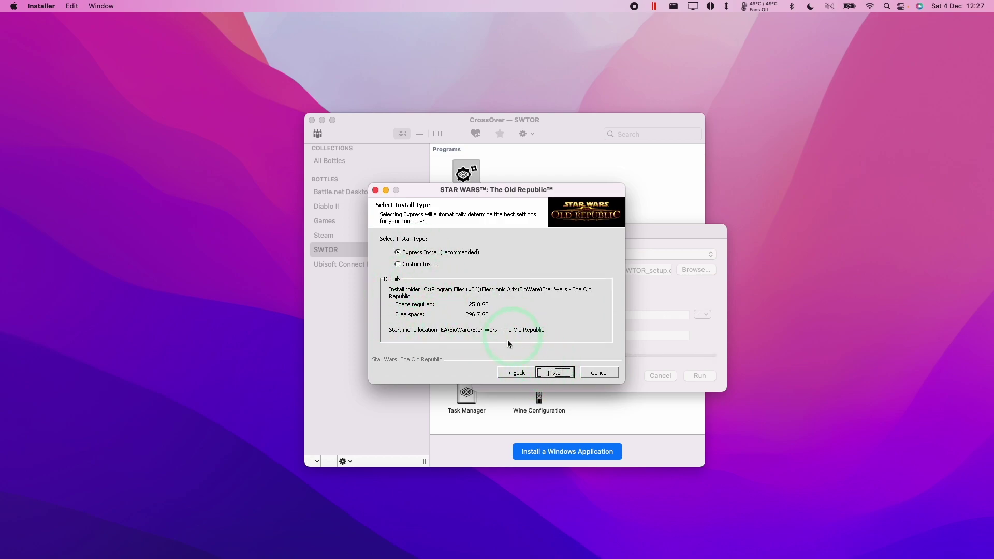
pyautogui.click(555, 373)
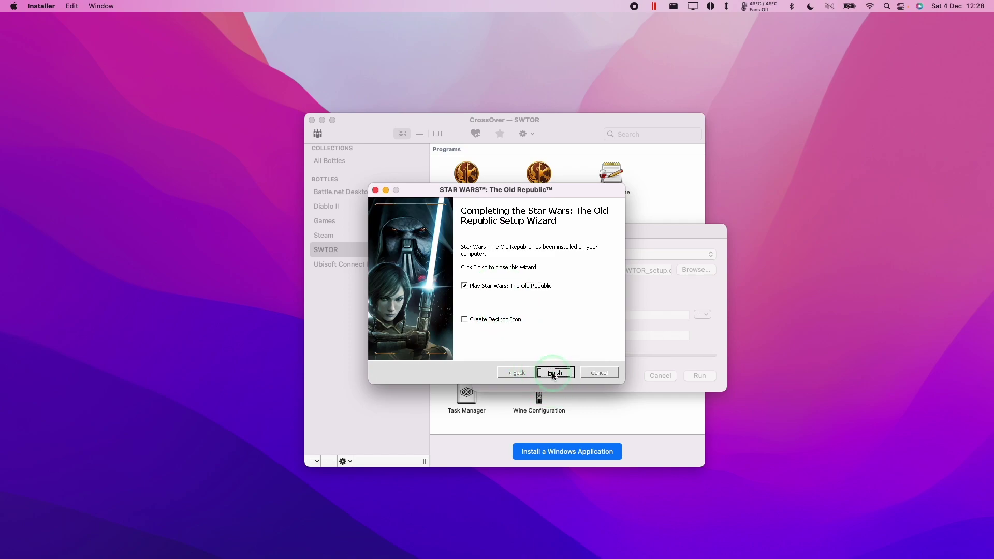
pyautogui.click(554, 373)
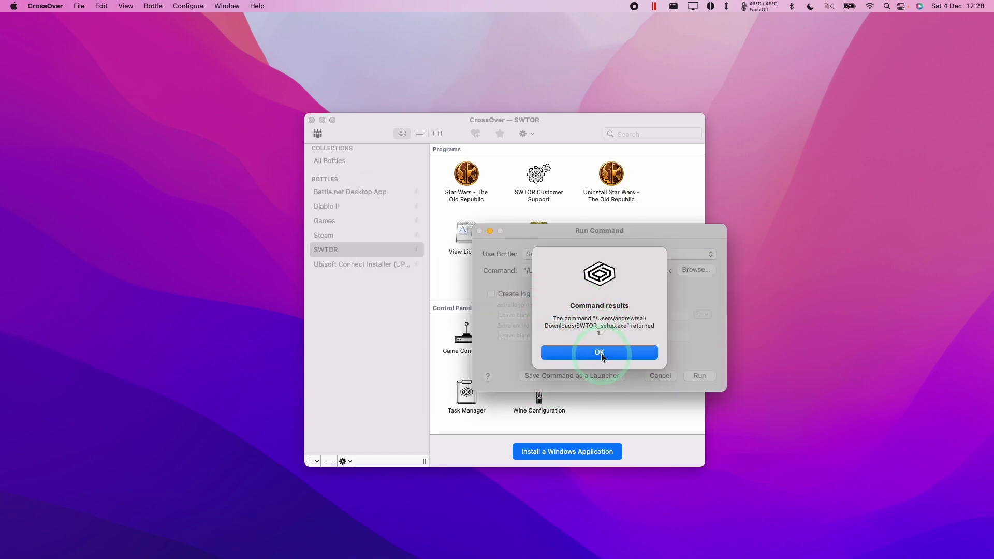
pyautogui.click(601, 354)
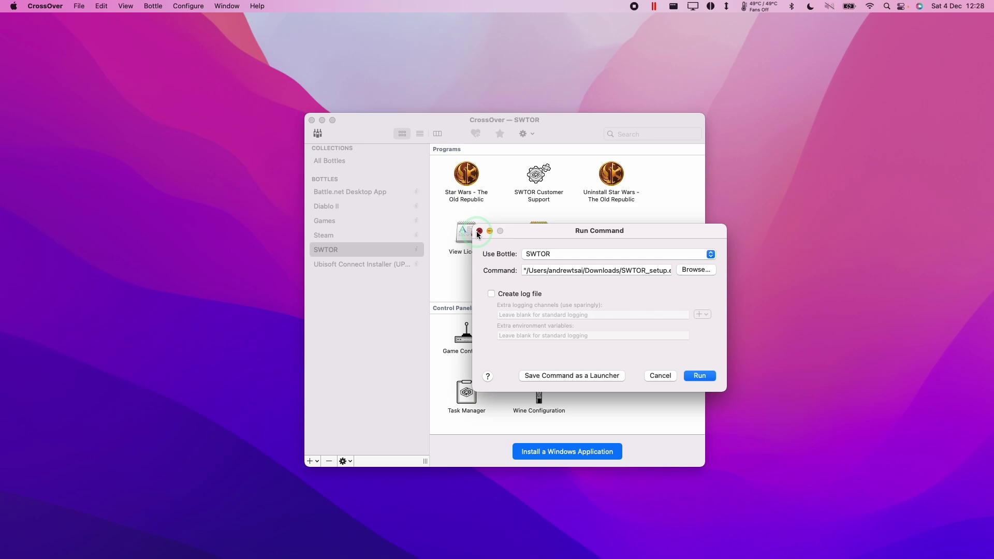
# Step: Launch Star Wars - The Old Republic from the SWTOR bottle and nudge its login window lower-right
pyautogui.click(479, 231)
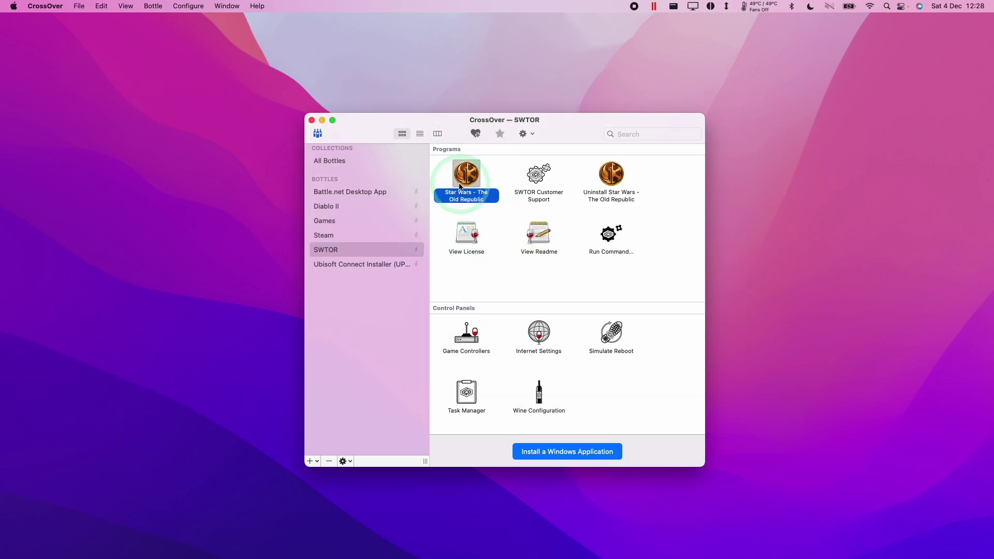
pyautogui.doubleClick(495, 198)
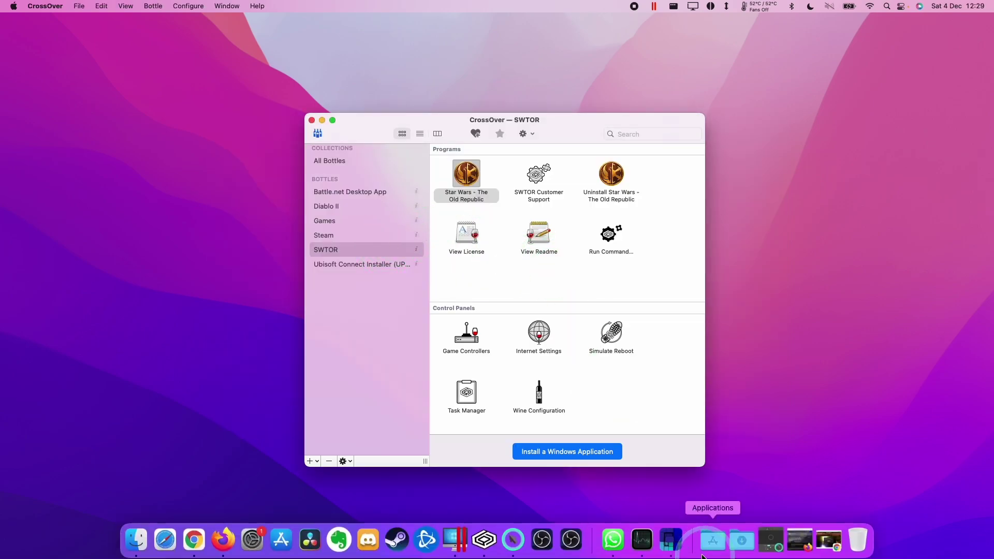
pyautogui.doubleClick(466, 172)
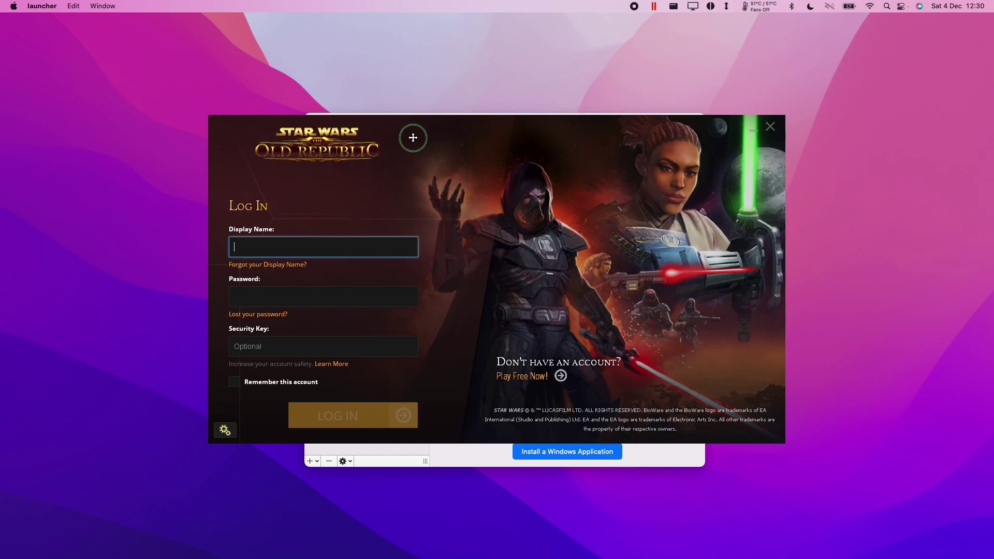
pyautogui.moveTo(413, 138)
pyautogui.mouseDown()
pyautogui.moveTo(402, 164)
pyautogui.moveTo(416, 142)
pyautogui.mouseUp()
# Step: Enter the account display name and password to log in to the launcher
pyautogui.click(336, 171)
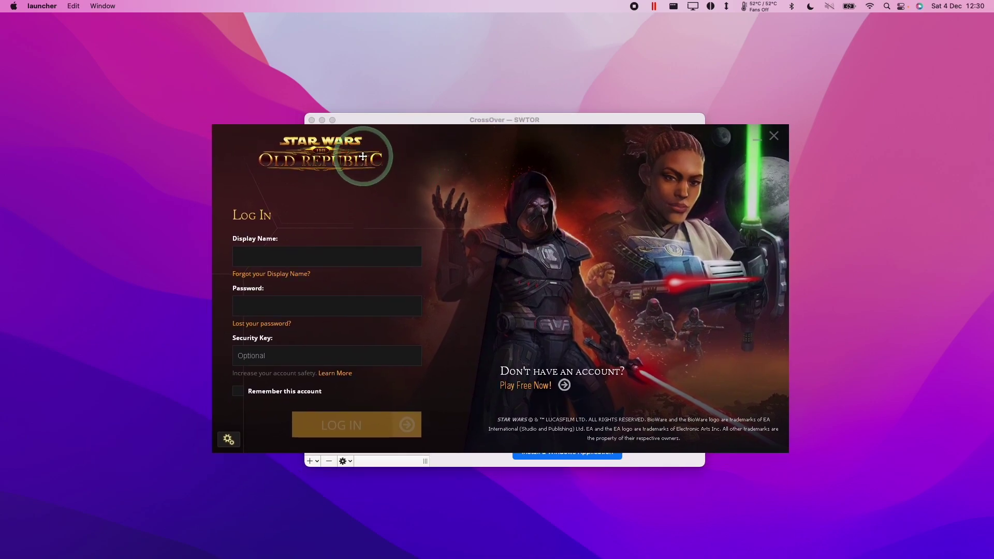
pyautogui.click(314, 260)
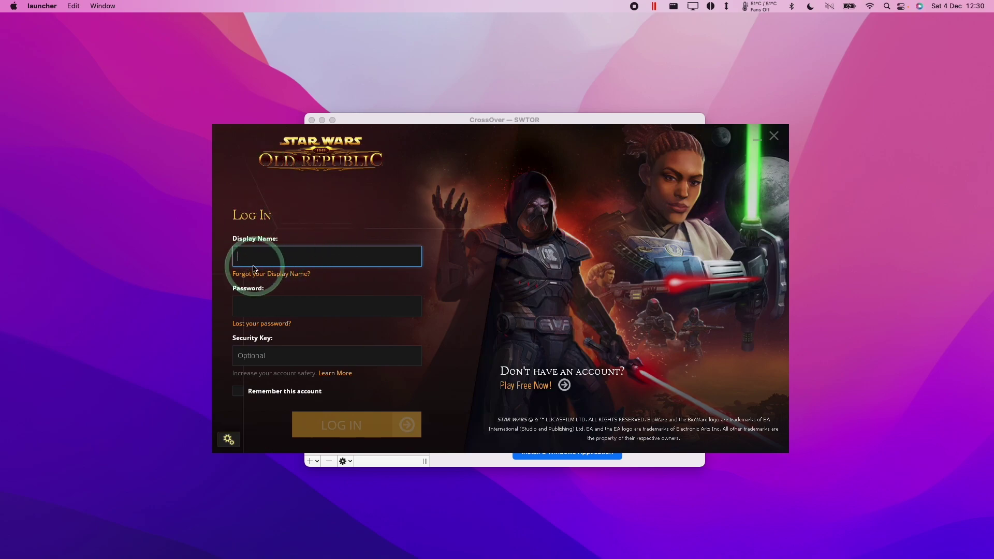
pyautogui.click(272, 307)
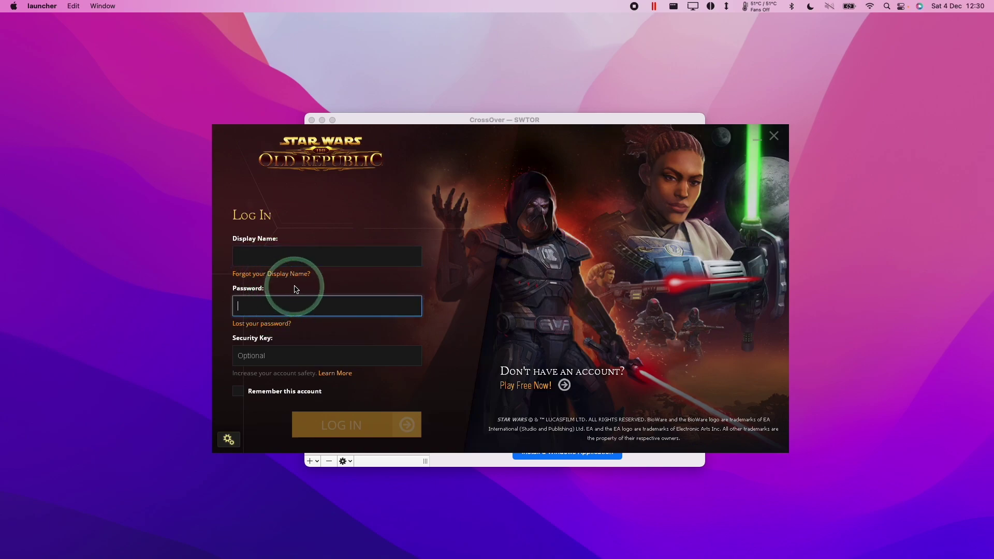
pyautogui.click(290, 257)
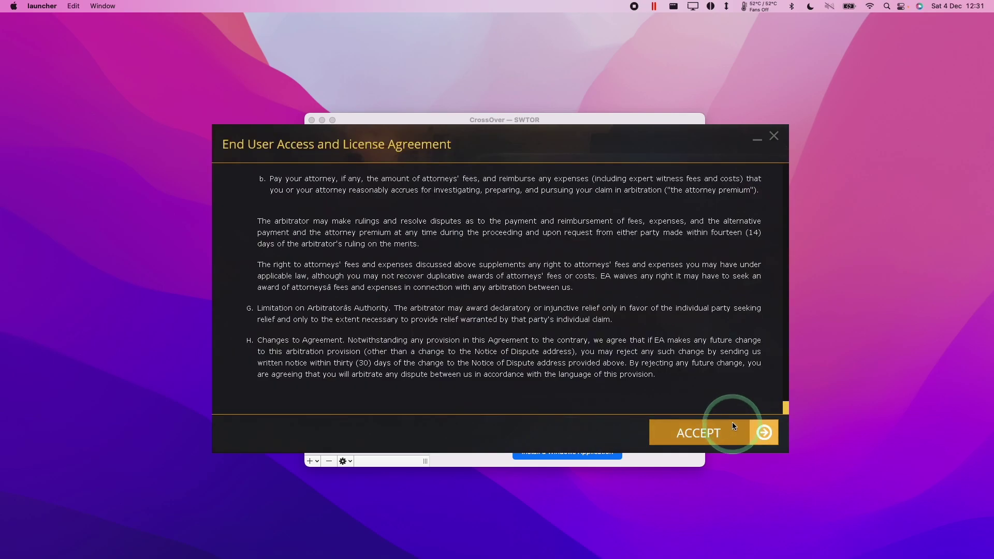
# Step: Accept the EULA, privacy and LucasArts data-sharing consents, and rules of conduct, then press PLAY
pyautogui.click(732, 424)
pyautogui.scroll(-10, 787, 176)
pyautogui.scroll(-10, 795, 267)
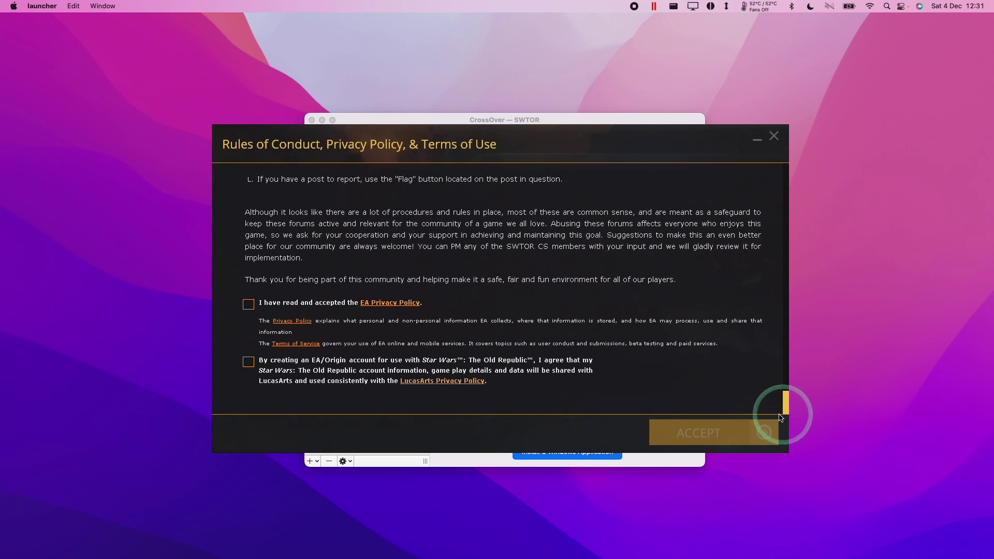
pyautogui.click(247, 306)
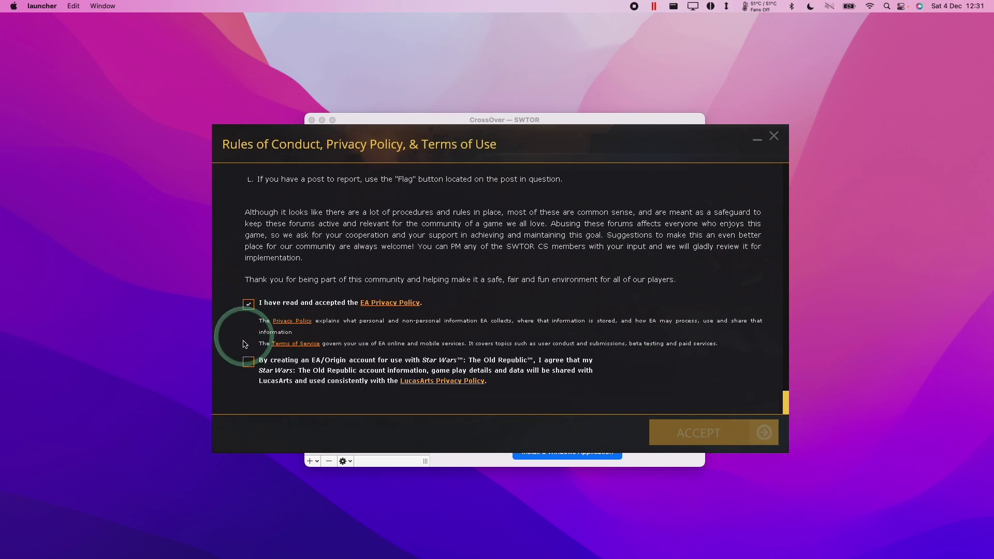
pyautogui.click(248, 362)
pyautogui.click(660, 442)
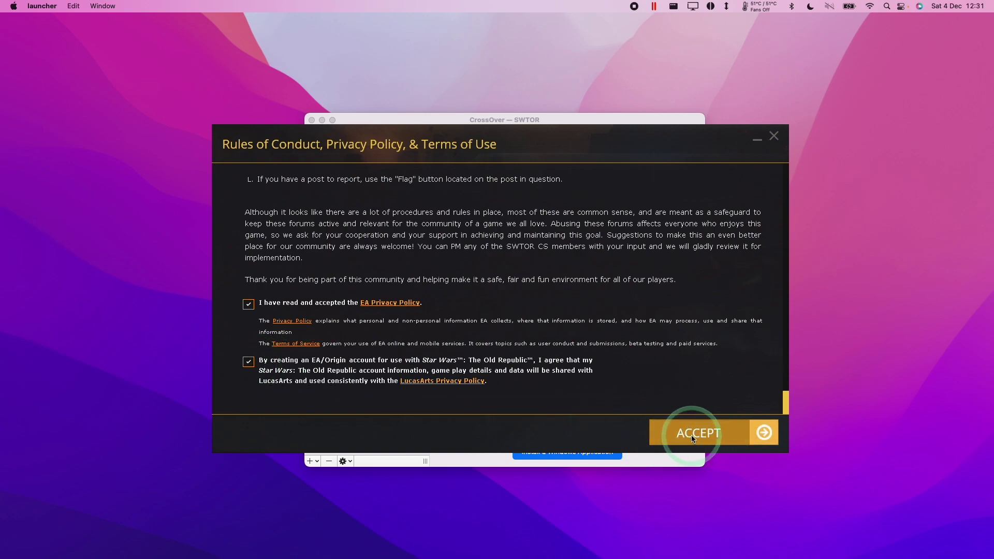
pyautogui.click(707, 423)
pyautogui.click(766, 425)
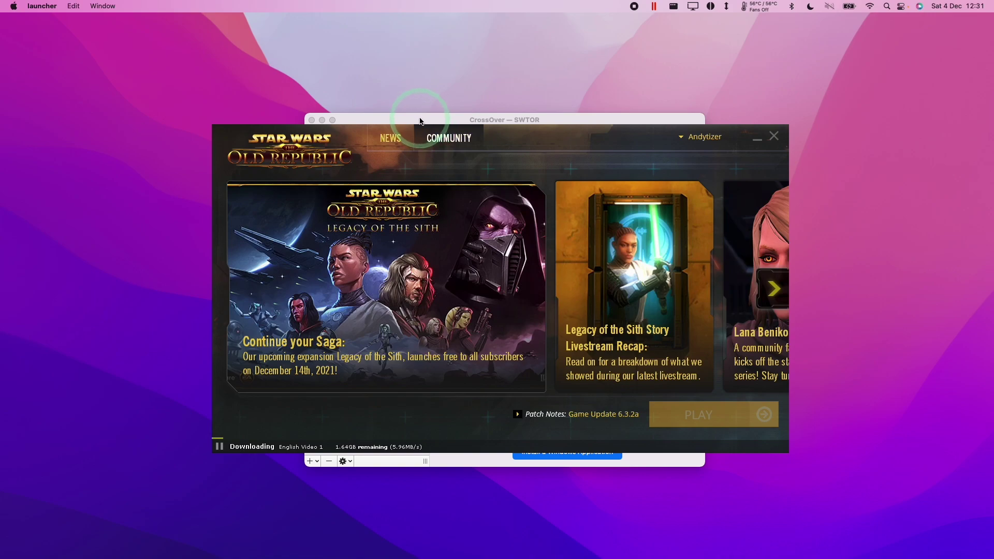
# Step: Move the CrossOver bottle and About CrossOver windows aside, then launch the game with PLAY
pyautogui.moveTo(444, 119); pyautogui.dragTo(718, 126)
pyautogui.click(783, 150)
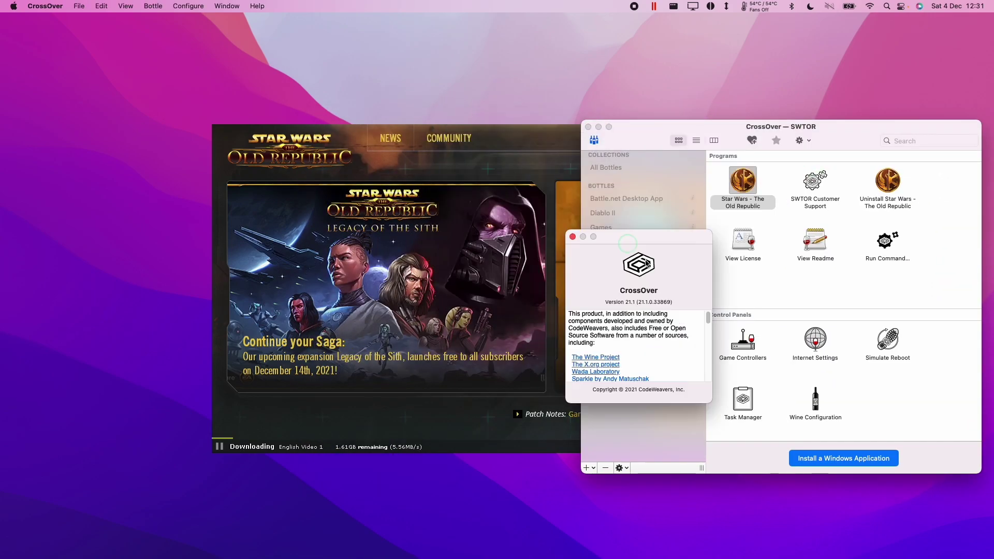
pyautogui.moveTo(647, 264); pyautogui.dragTo(800, 367)
pyautogui.moveTo(521, 145); pyautogui.dragTo(395, 147)
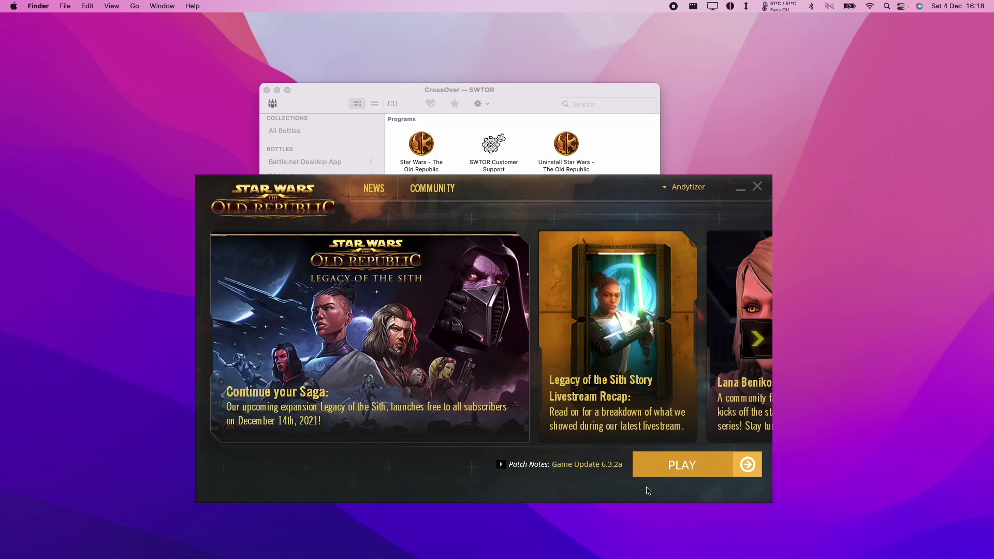
pyautogui.click(640, 459)
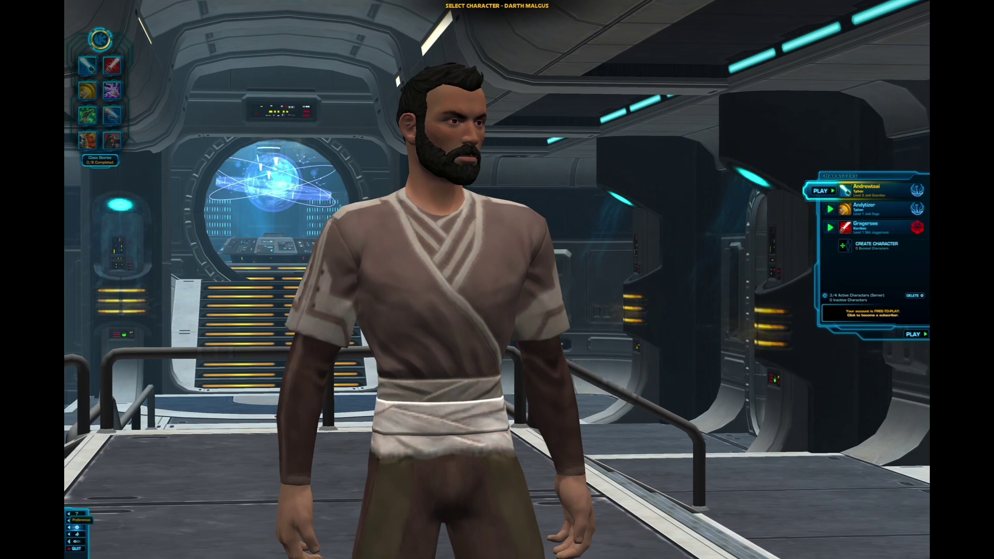
# Step: In Graphics preferences, keep resolution 1920x1080 and set refresh rate and frame rate to 120
pyautogui.click(77, 527)
pyautogui.click(694, 191)
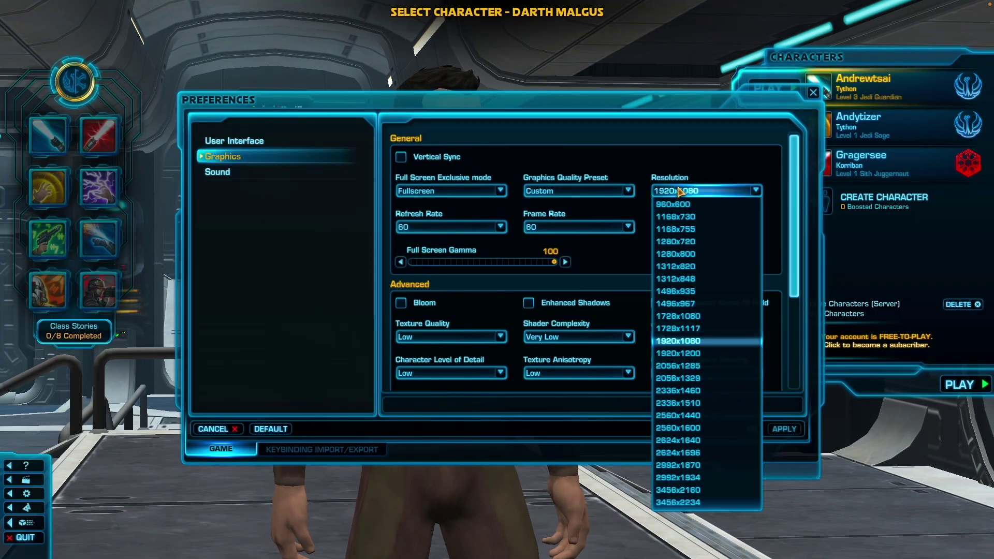
pyautogui.click(679, 189)
pyautogui.click(472, 226)
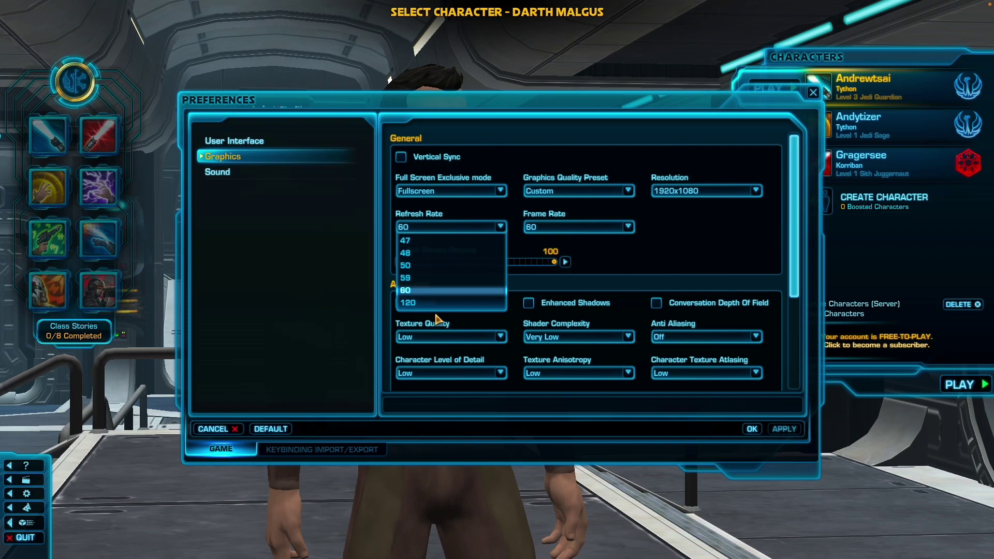
pyautogui.click(430, 304)
pyautogui.click(577, 227)
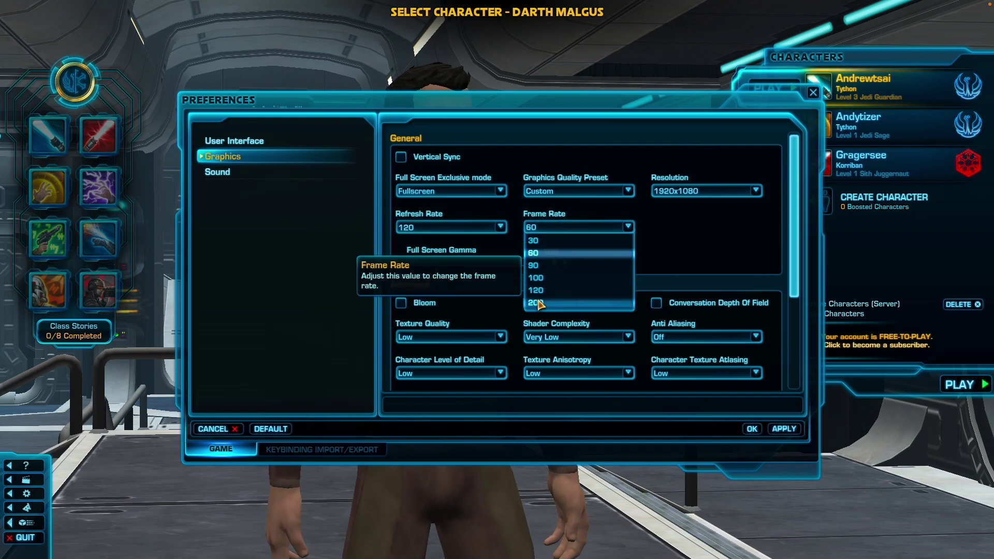
pyautogui.click(548, 288)
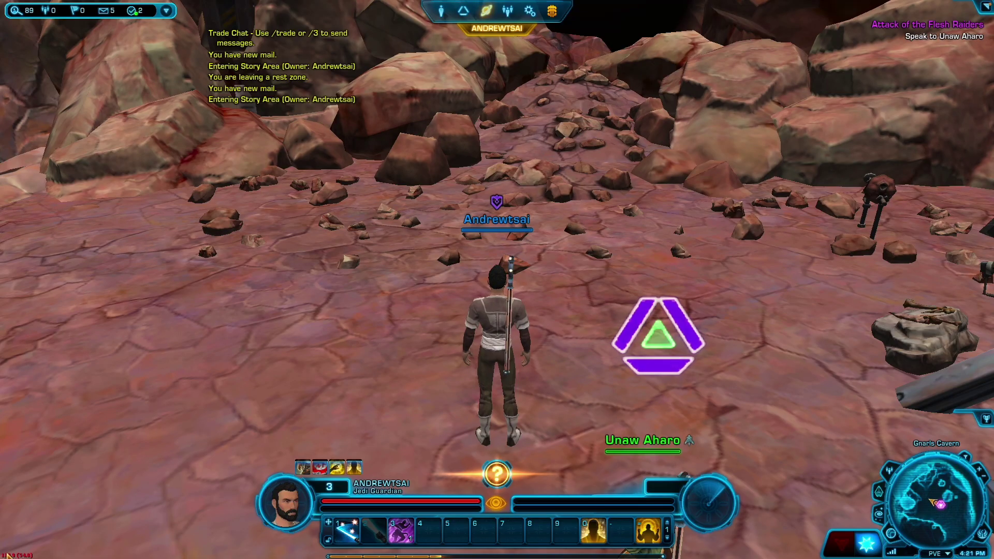
# Step: Run the Jedi Guardian into the rocky canyon, kill the Flesh Raider Brute, and bring up Options
pyautogui.press('d')
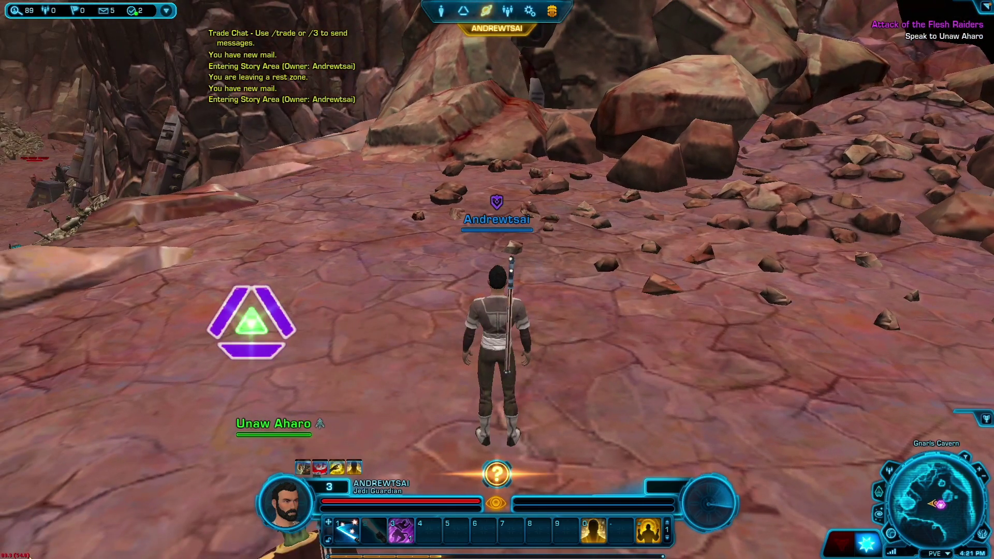
pyautogui.press('w')
pyautogui.press('d')
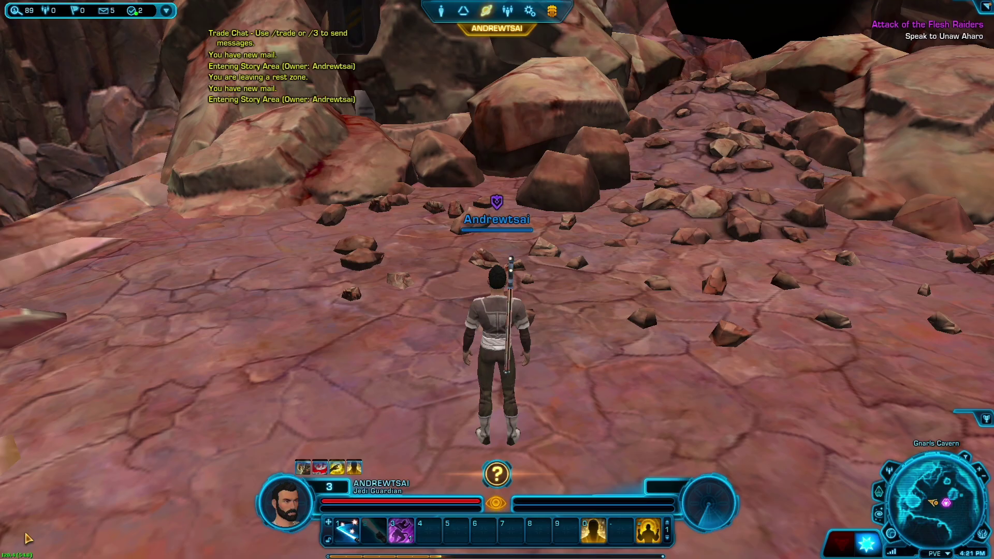
pyautogui.press('a')
pyautogui.press('w')
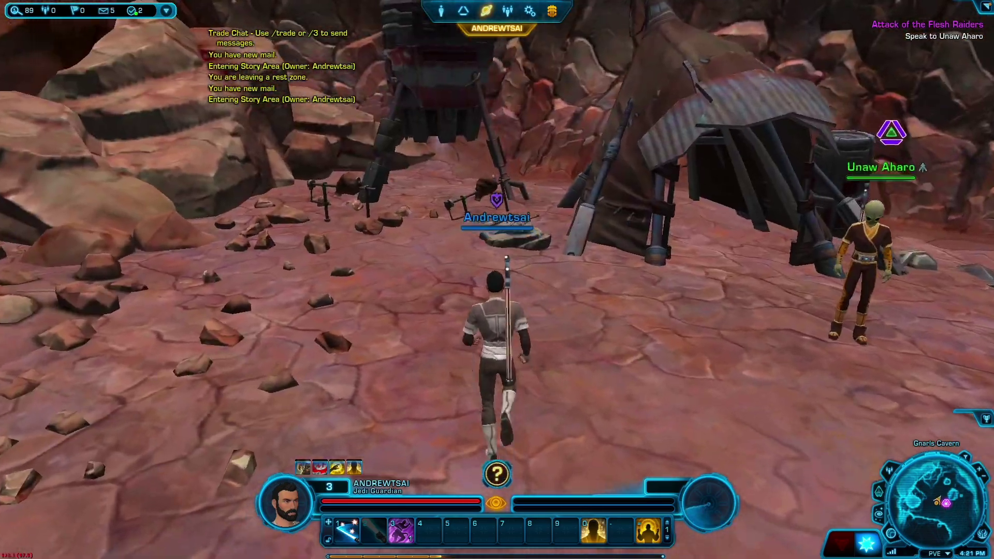
pyautogui.press('d')
pyautogui.press('Tab')
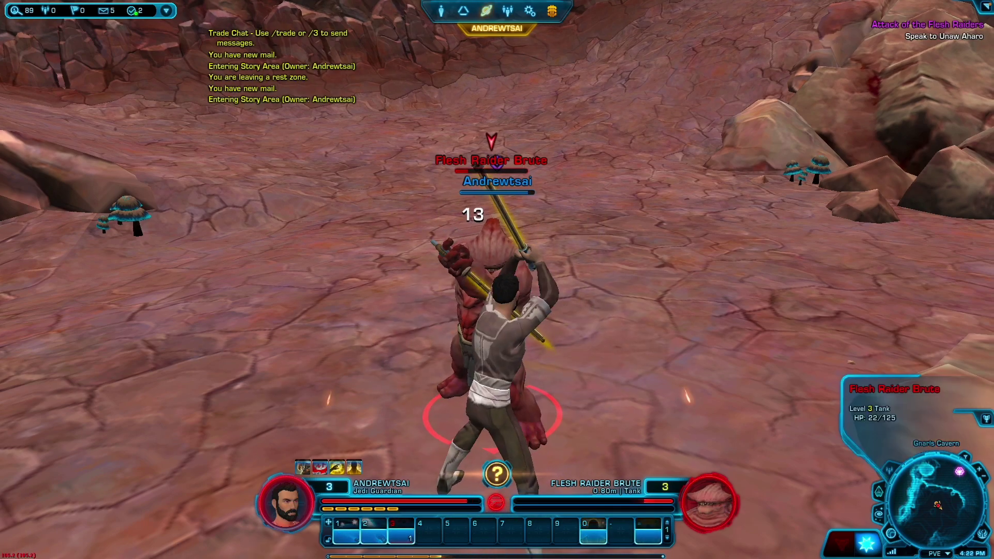
pyautogui.press('Escape')
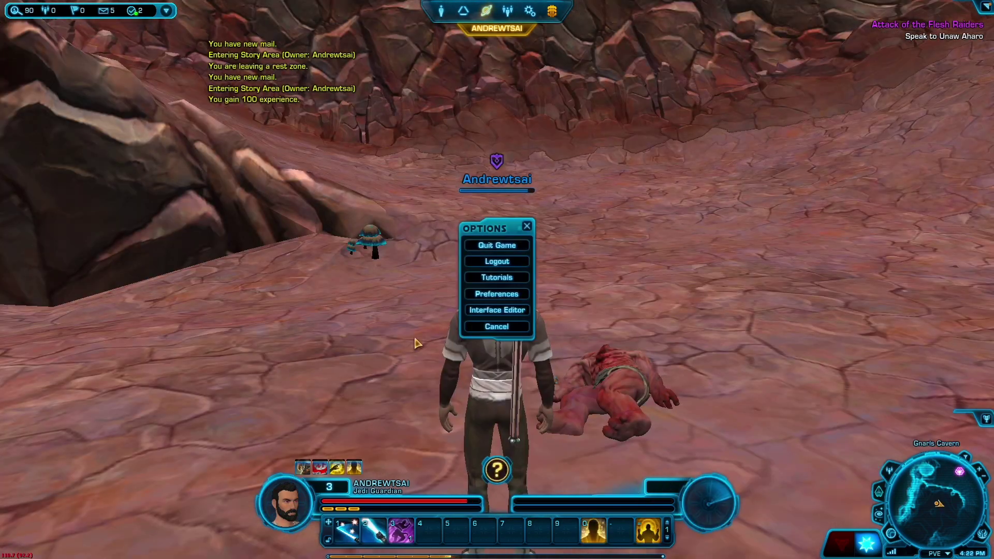
# Step: Change the Graphics Quality Preset to Medium in the game preferences
pyautogui.click(492, 300)
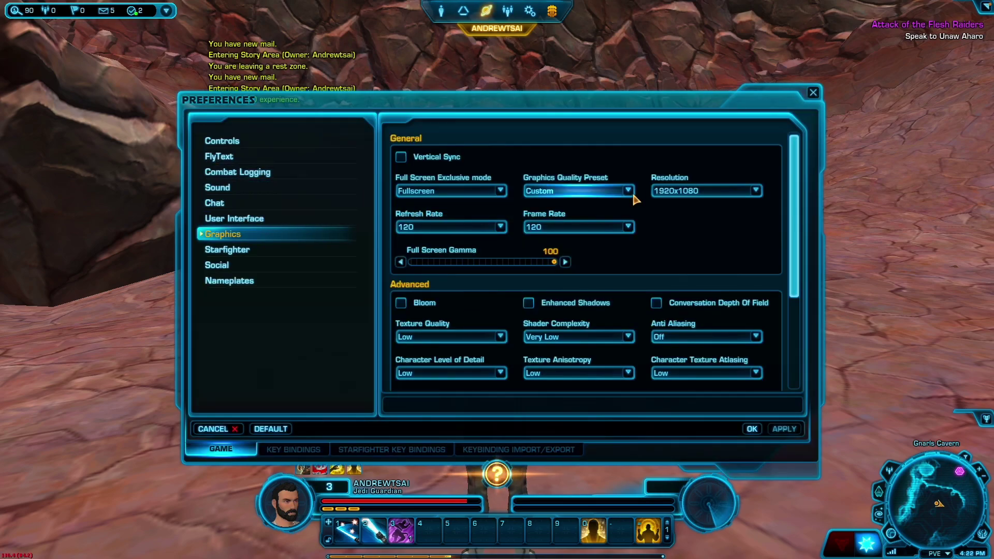
pyautogui.click(612, 196)
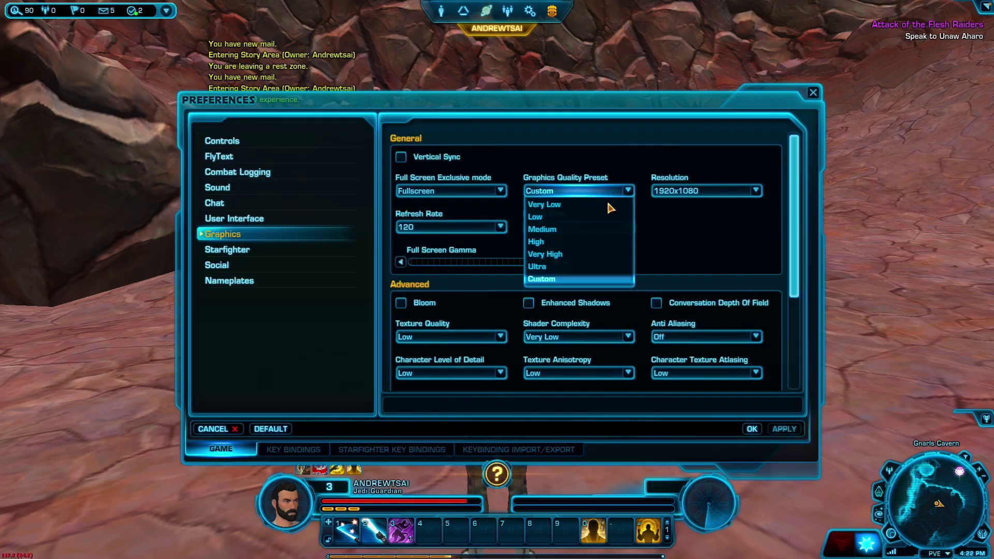
pyautogui.click(590, 231)
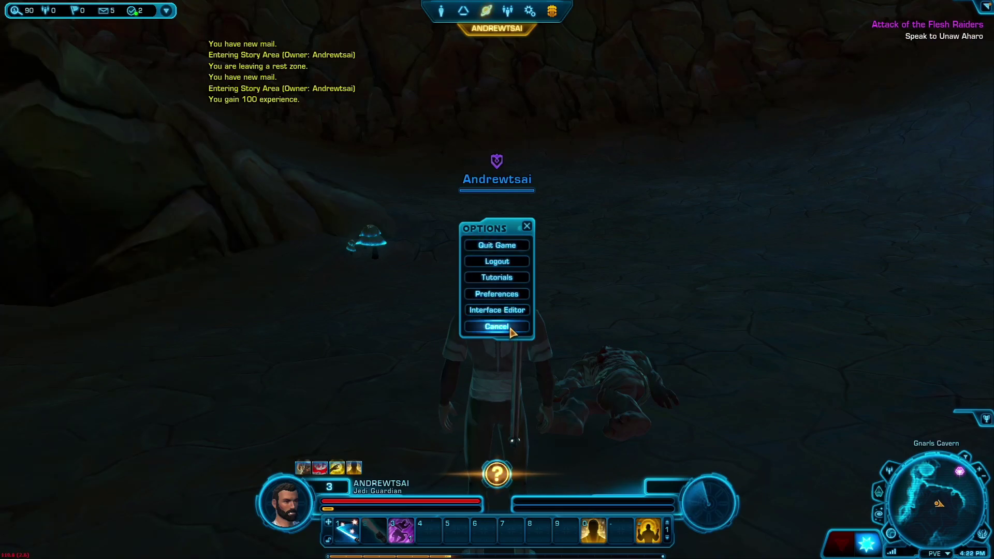
# Step: Close the options menu and run up the red-lit cave passage
pyautogui.click(496, 326)
pyautogui.moveTo(511, 328); pyautogui.dragTo(321, 328)
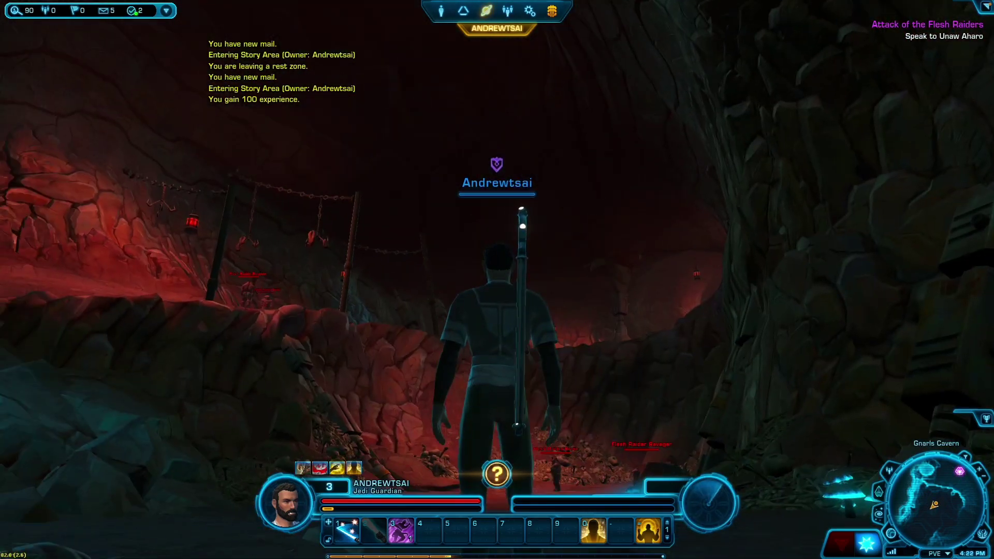
pyautogui.press('a')
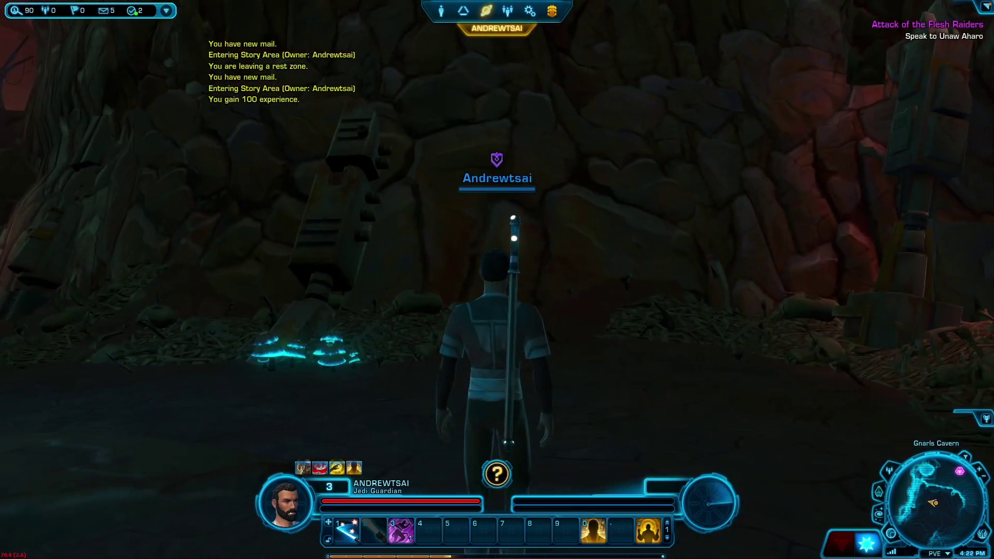
pyautogui.press('d')
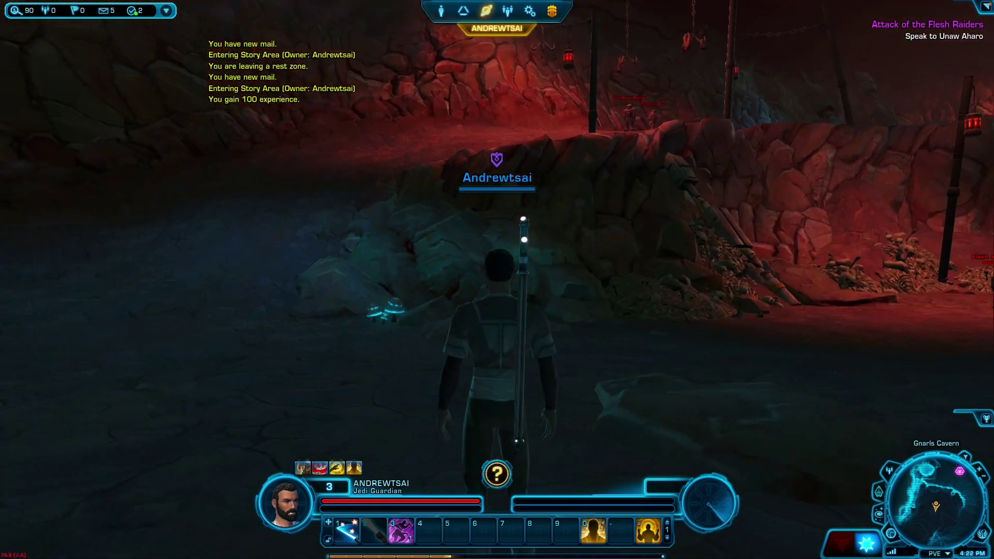
pyautogui.press('d')
pyautogui.moveTo(365, 341); pyautogui.dragTo(365, 341)
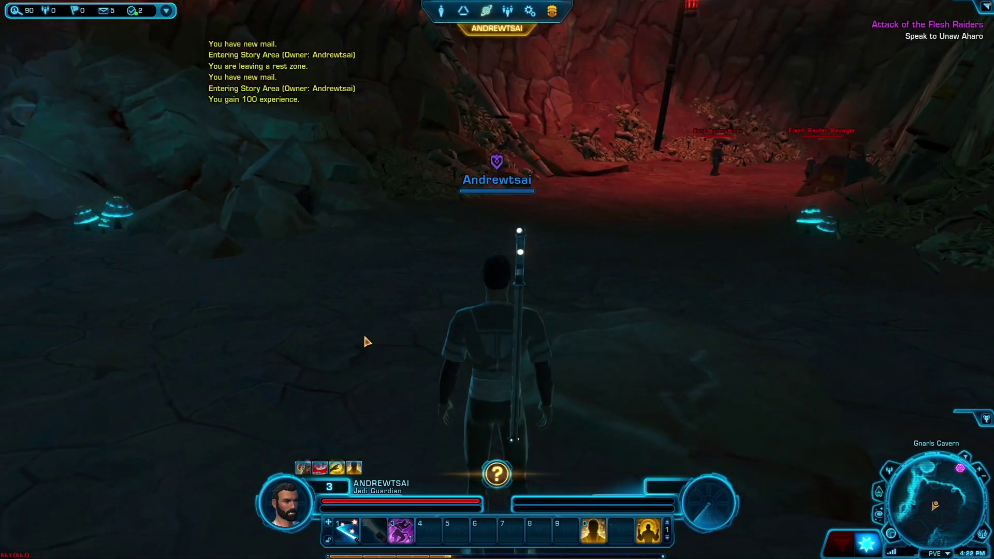
pyautogui.press('w')
# Step: Defeat the Flesh Raider Ravager and Brute, then loot the Ravager with Take All
pyautogui.press('Tab')
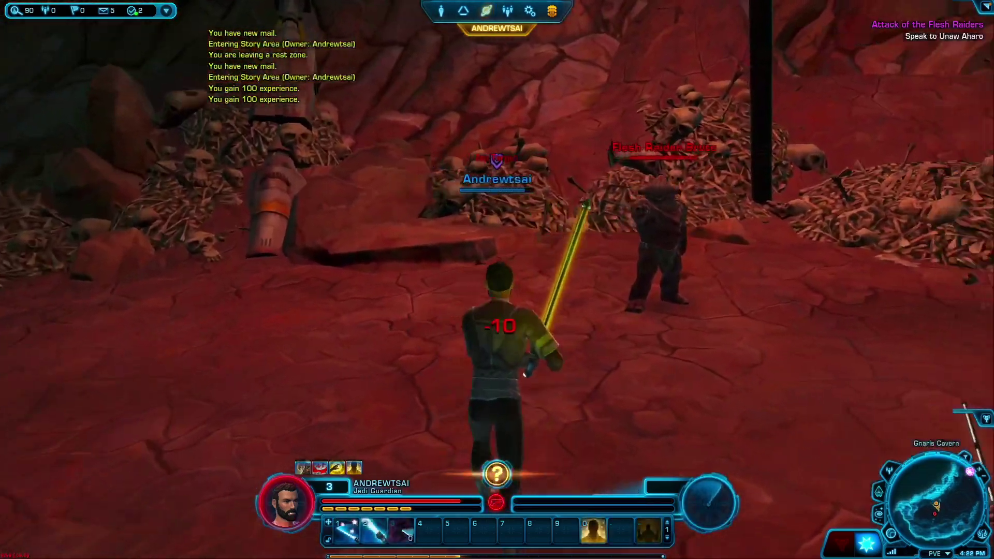
pyautogui.press('Tab')
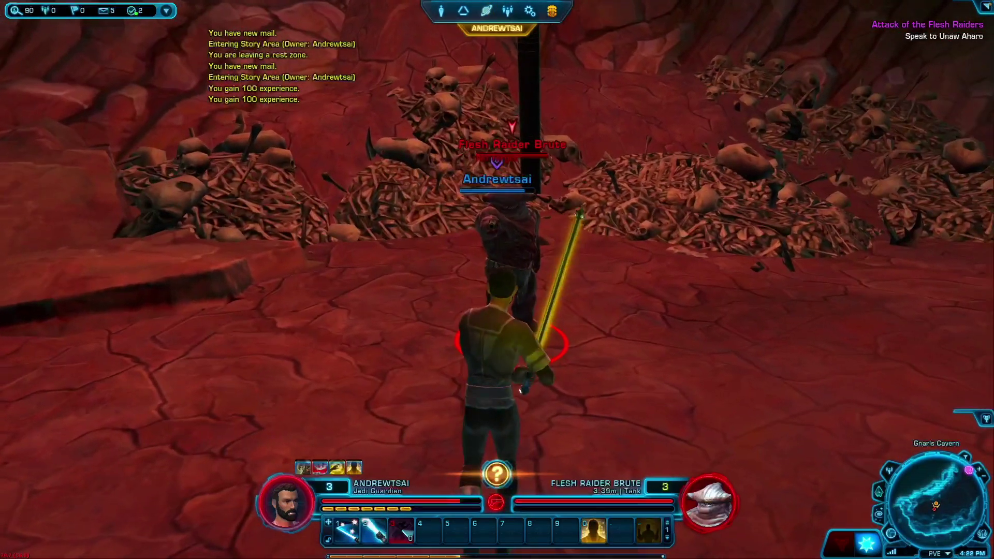
pyautogui.press('1')
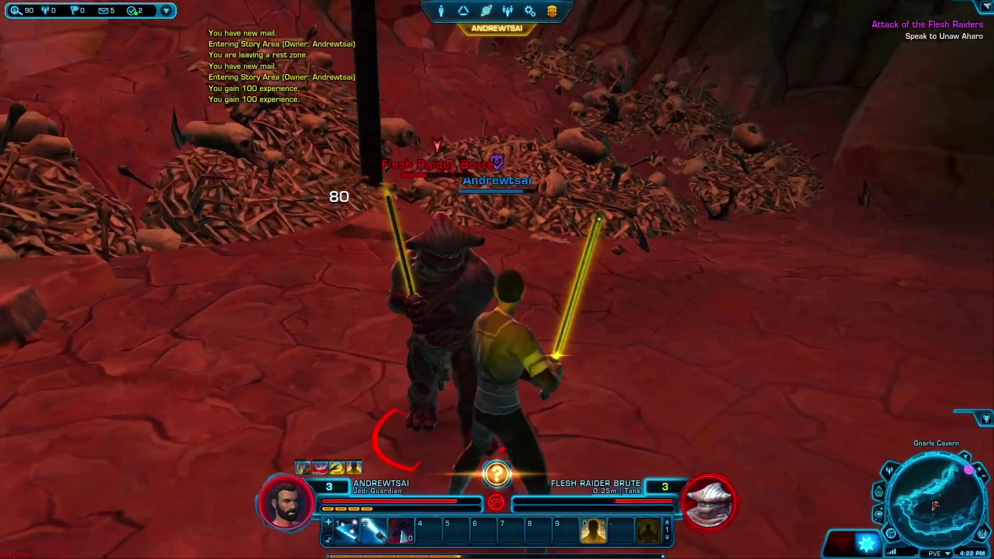
pyautogui.press('2')
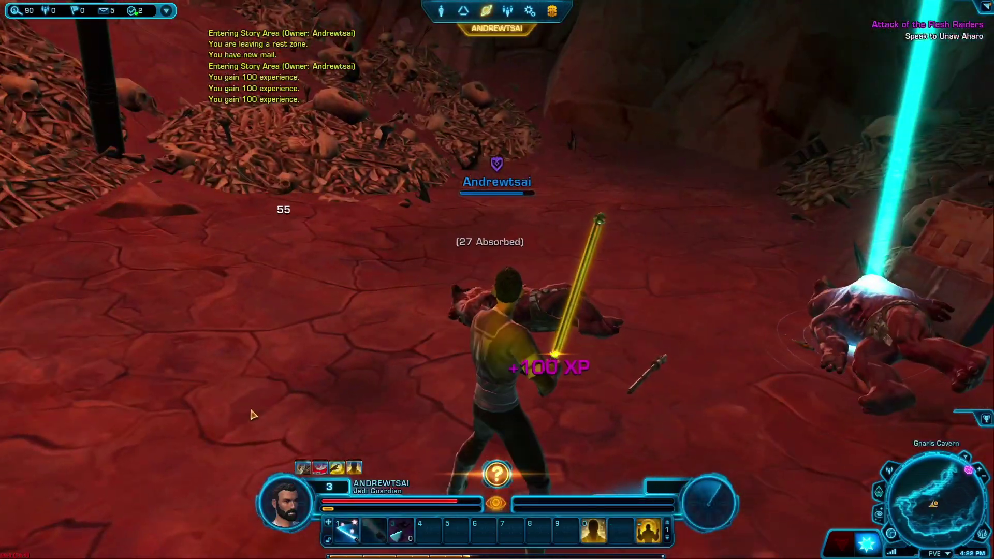
pyautogui.moveTo(250, 414); pyautogui.dragTo(404, 417)
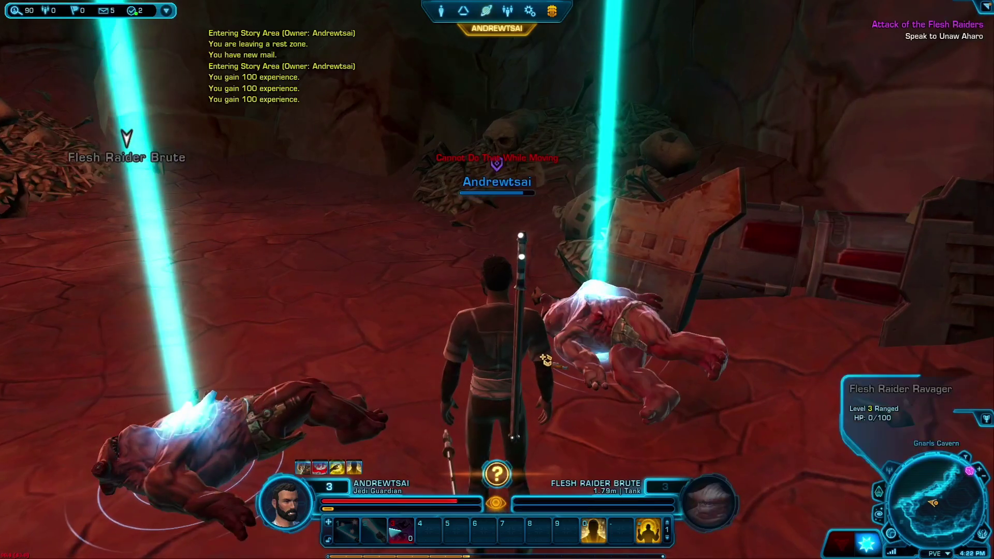
pyautogui.rightClick(556, 354)
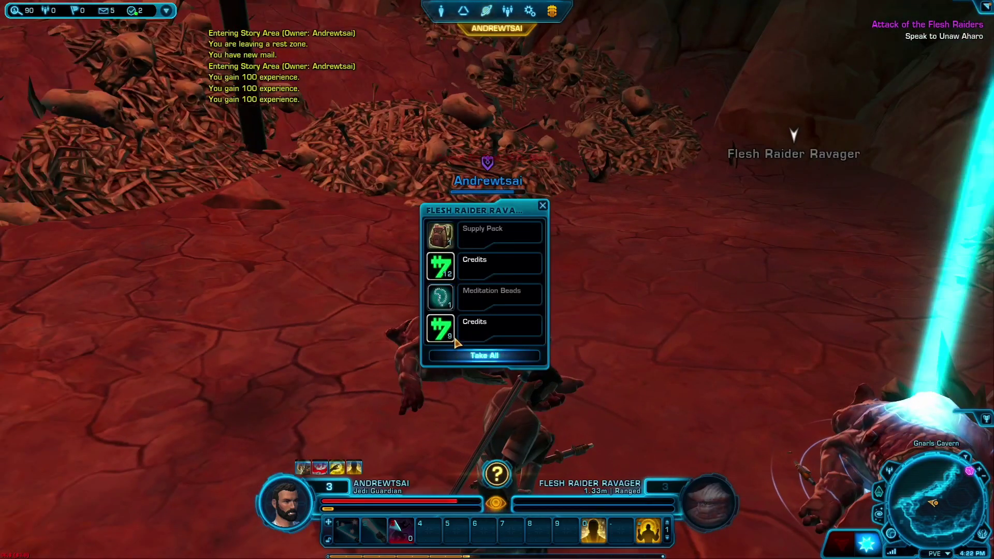
pyautogui.click(456, 357)
# Step: Head toward the cave exit and bring up the game menu to quit
pyautogui.moveTo(509, 337); pyautogui.dragTo(510, 346)
pyautogui.press('w')
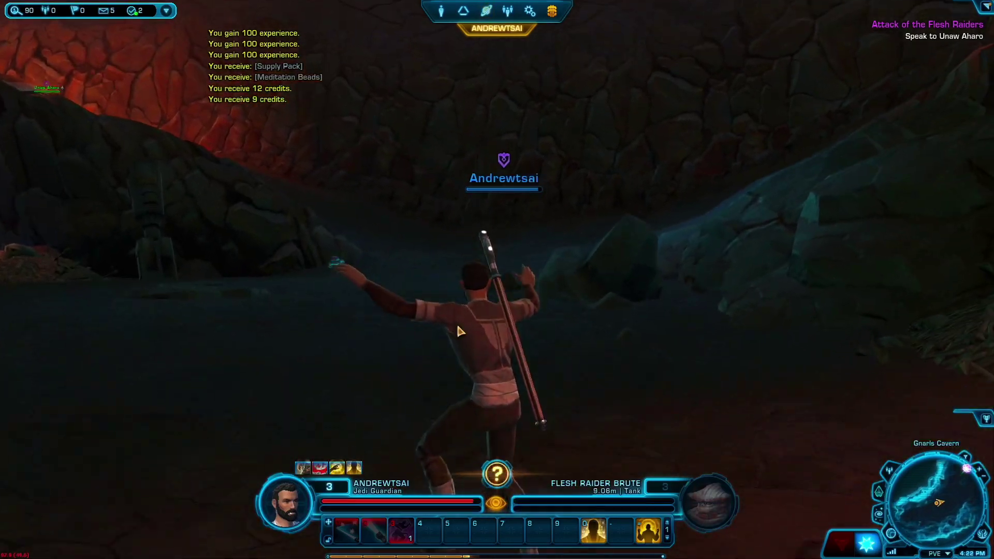
pyautogui.press('Escape')
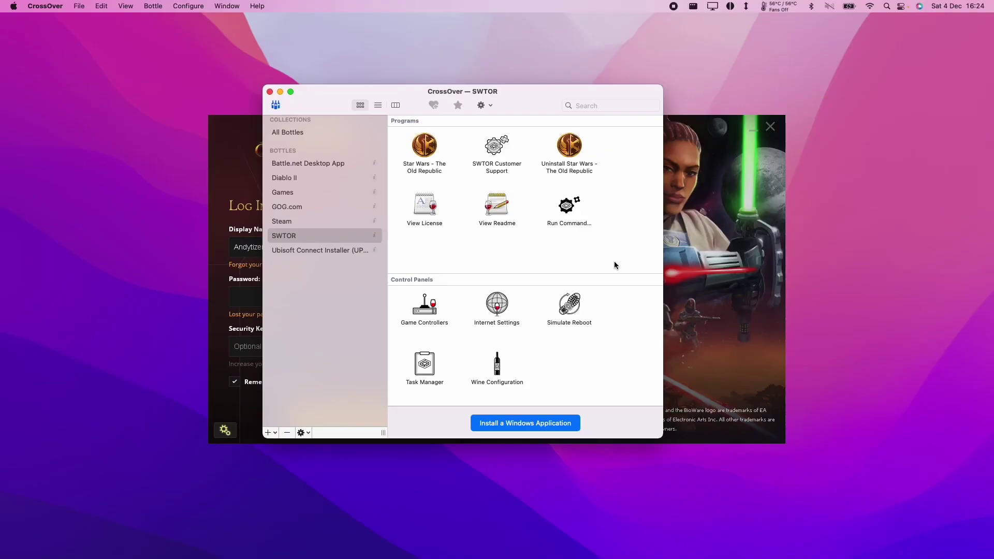